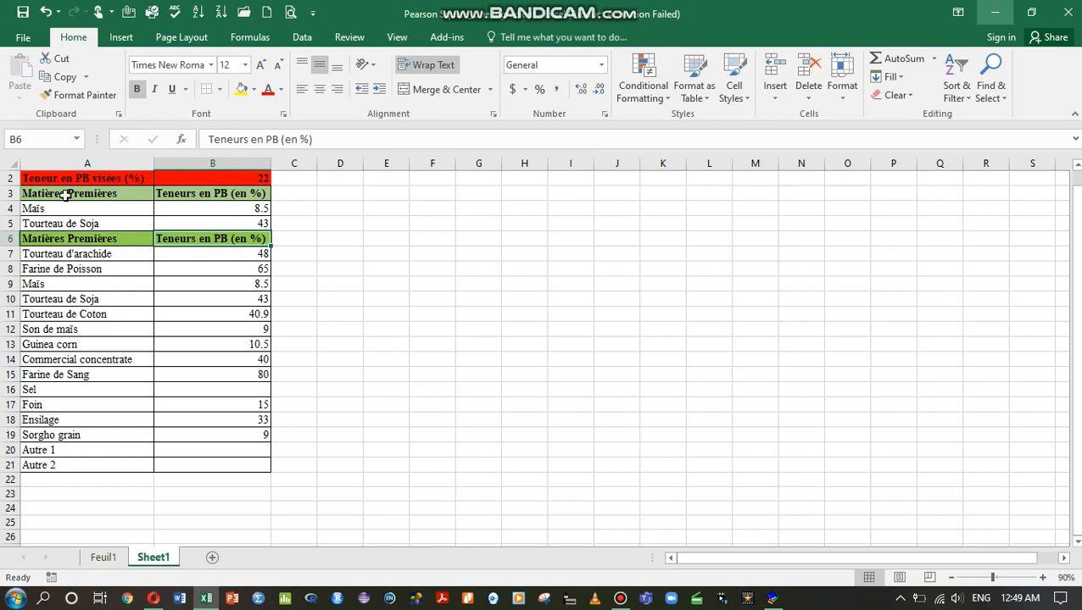
Step: Enter the label "MP fixes" in cell A22, directly below the raw materials table
drag(7, 210, 9, 224)
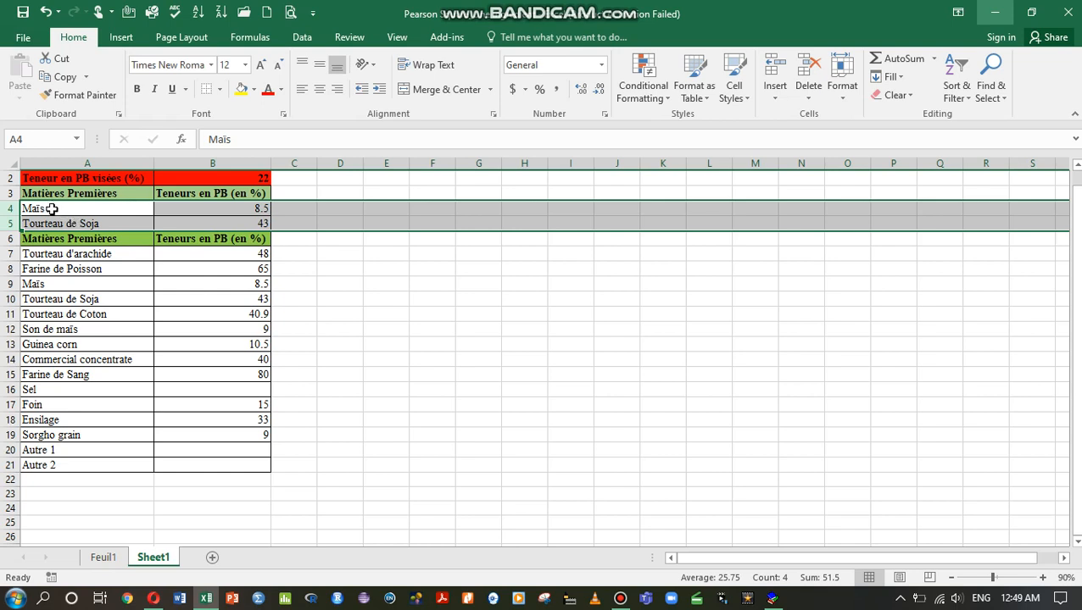
click(85, 481)
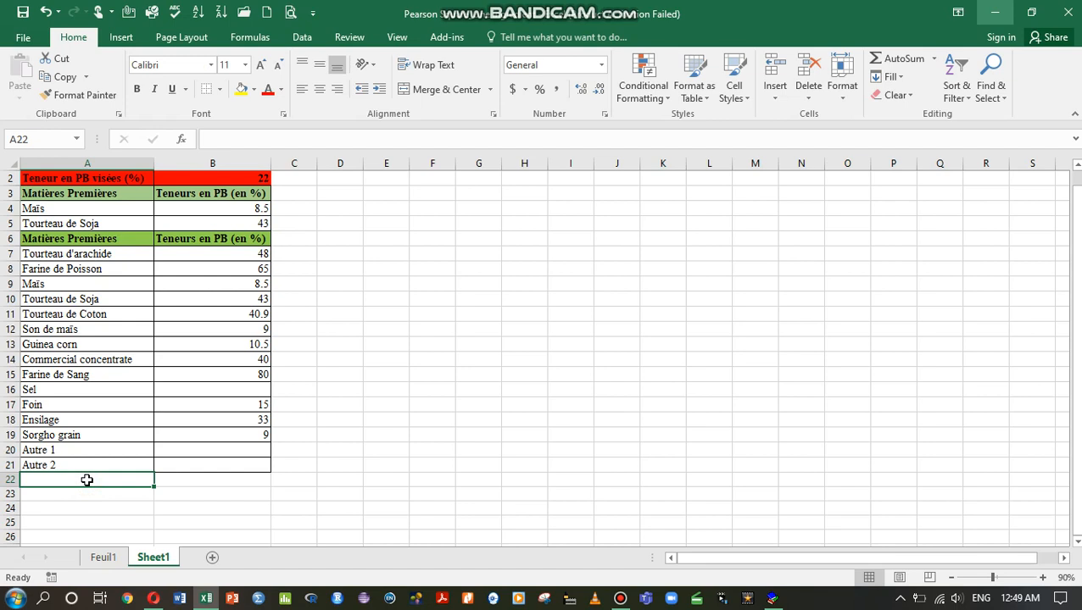
text(M)
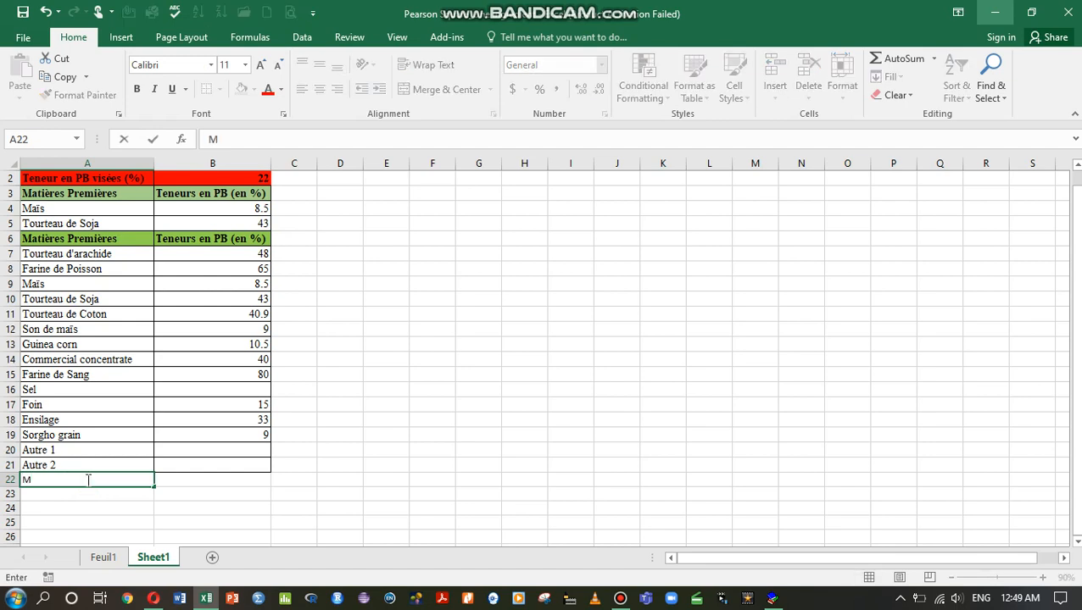
text(P fixes)
Step: Label cell B22 "Quantité (%)" and set the fixed raw materials' quantity in C22 to 10
click(218, 481)
text(Qua)
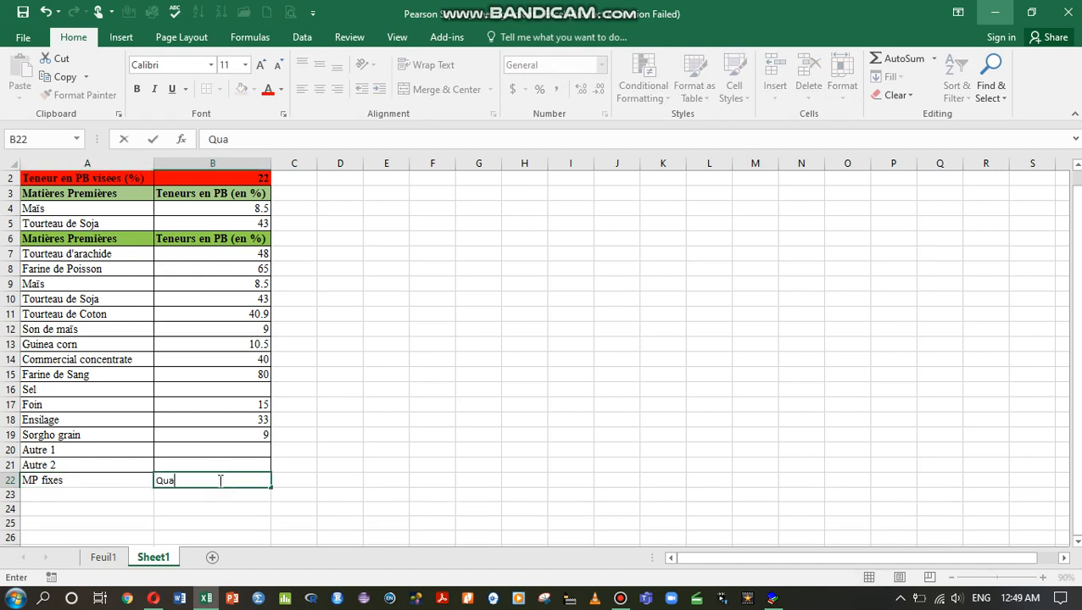
text(ntité)
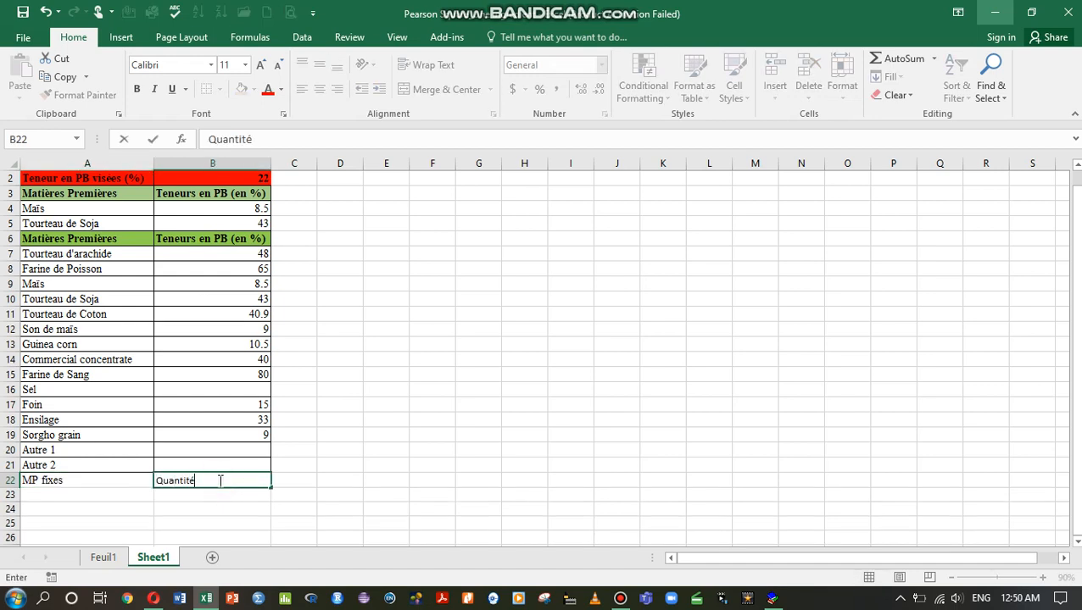
click(306, 482)
click(235, 479)
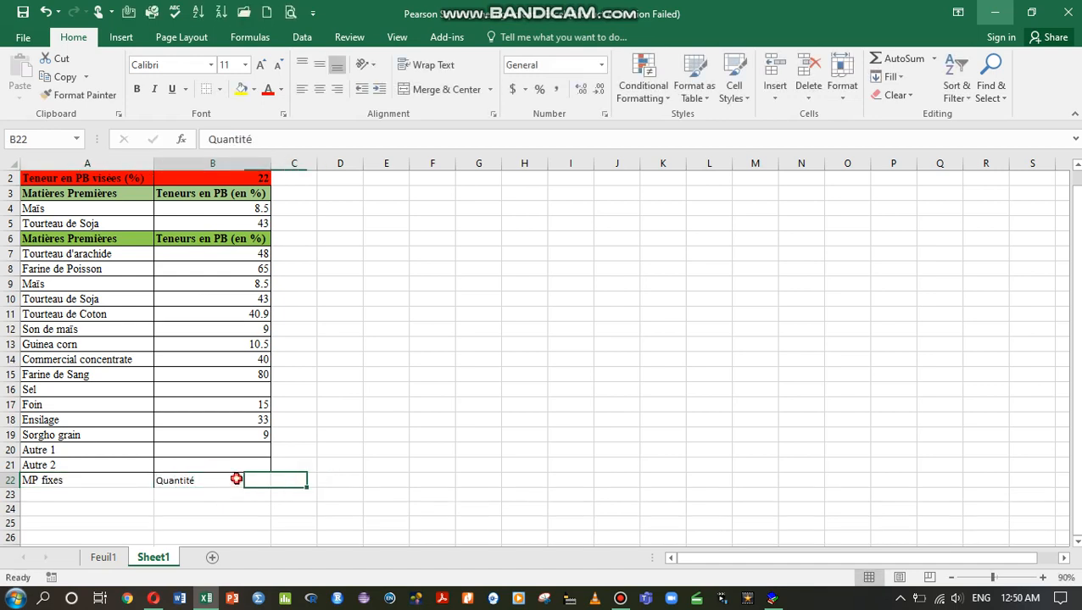
double_click(237, 480)
text((%))
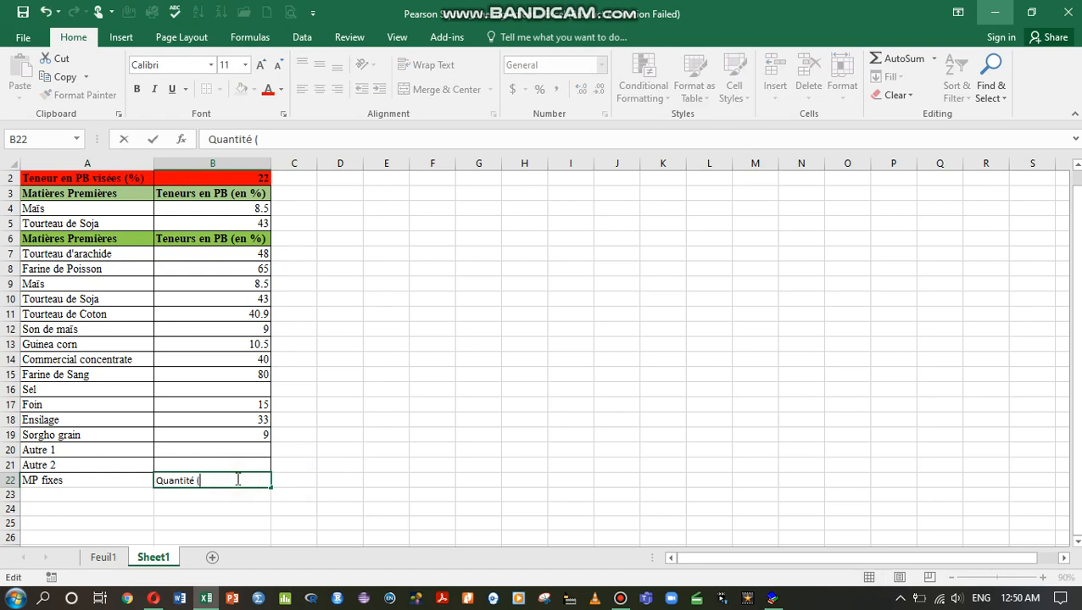
click(310, 480)
text(10)
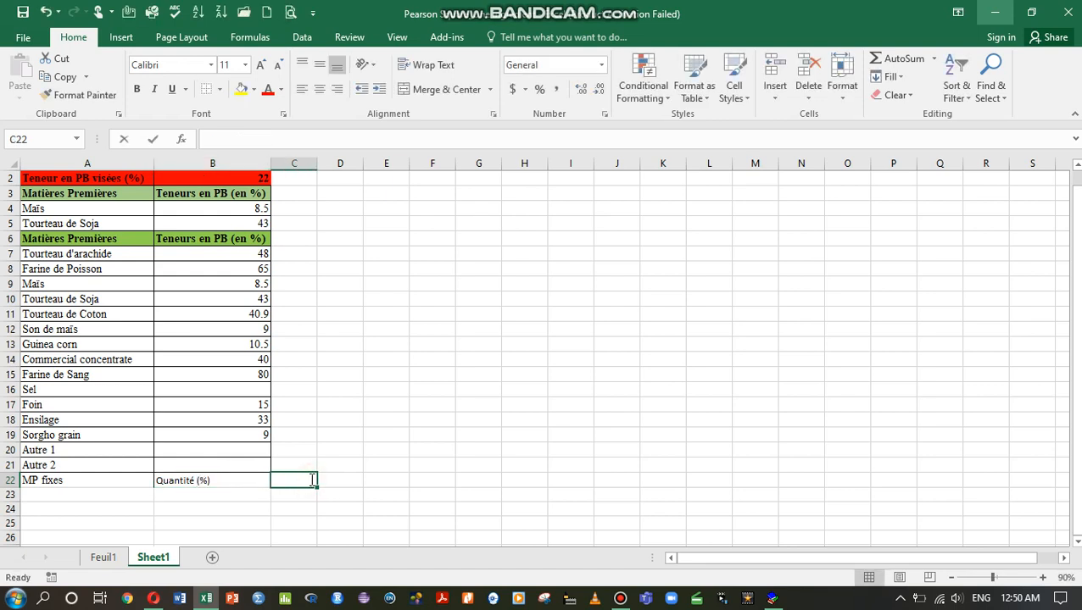
Step: Label cell B23 "Apports en PB (%)" and enter 5 as its value in C23
click(232, 496)
text(App)
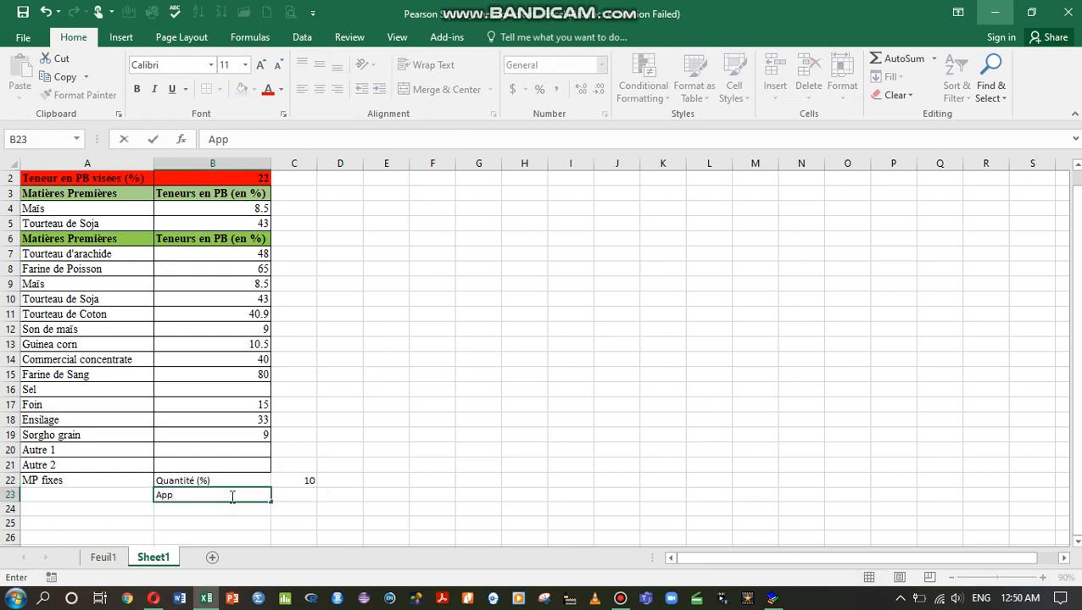
text(orts en PB (%))
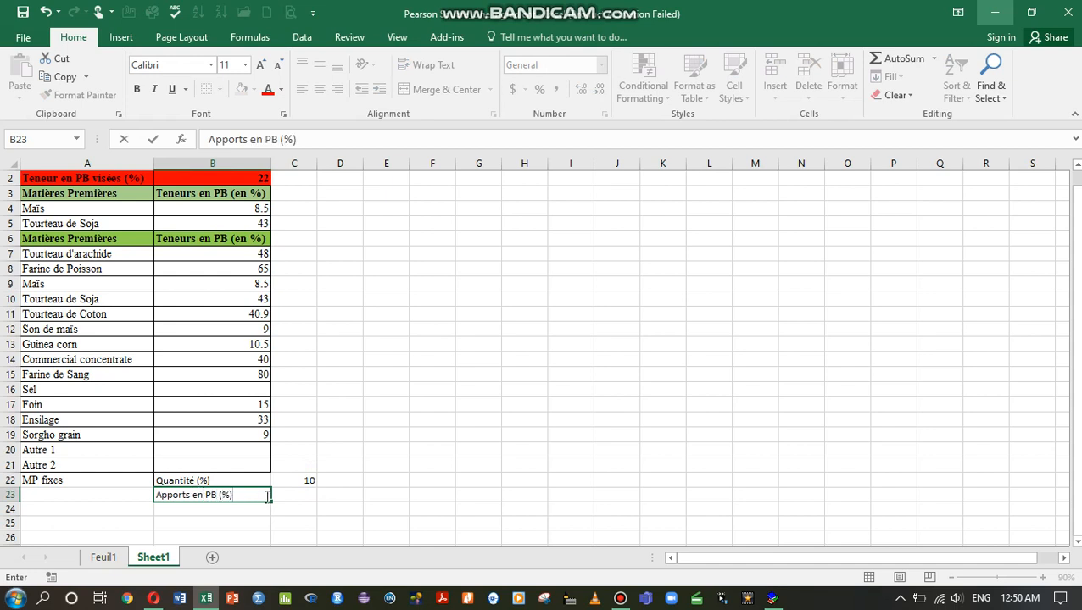
click(291, 500)
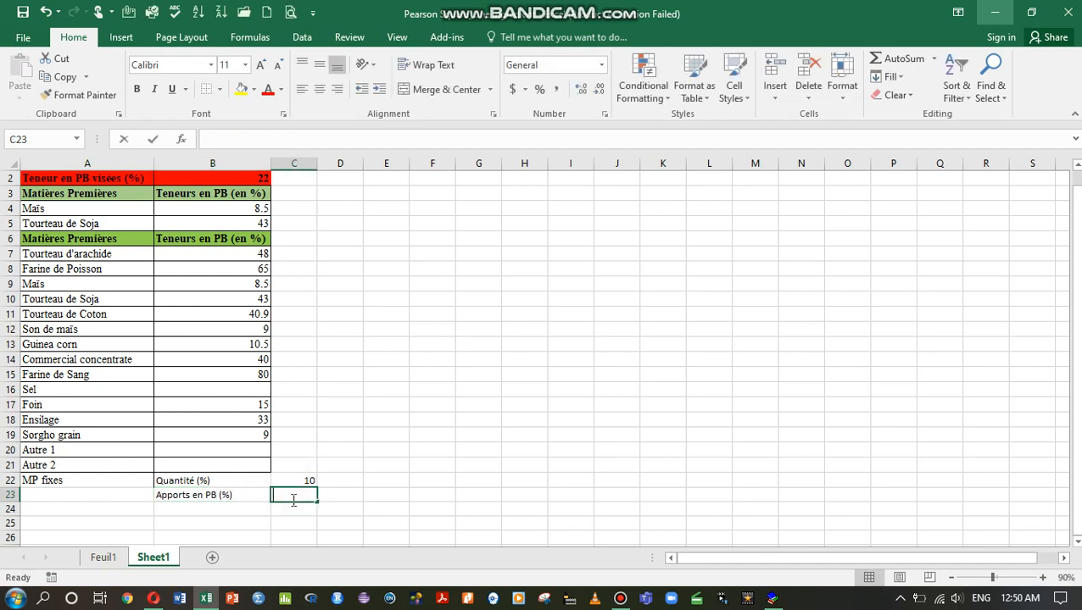
text(5)
click(213, 508)
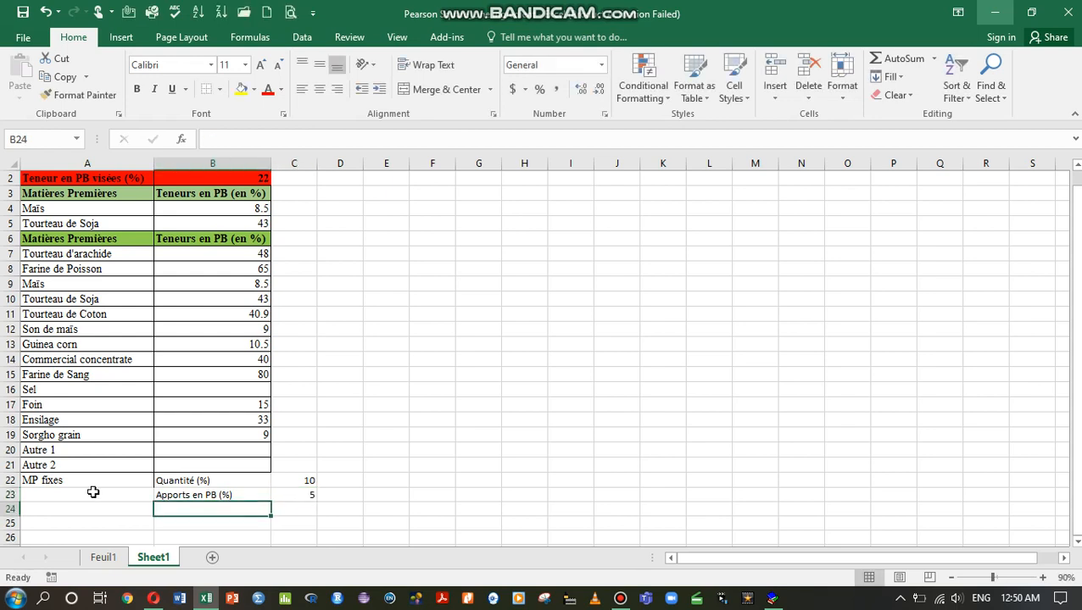
drag(44, 481, 301, 496)
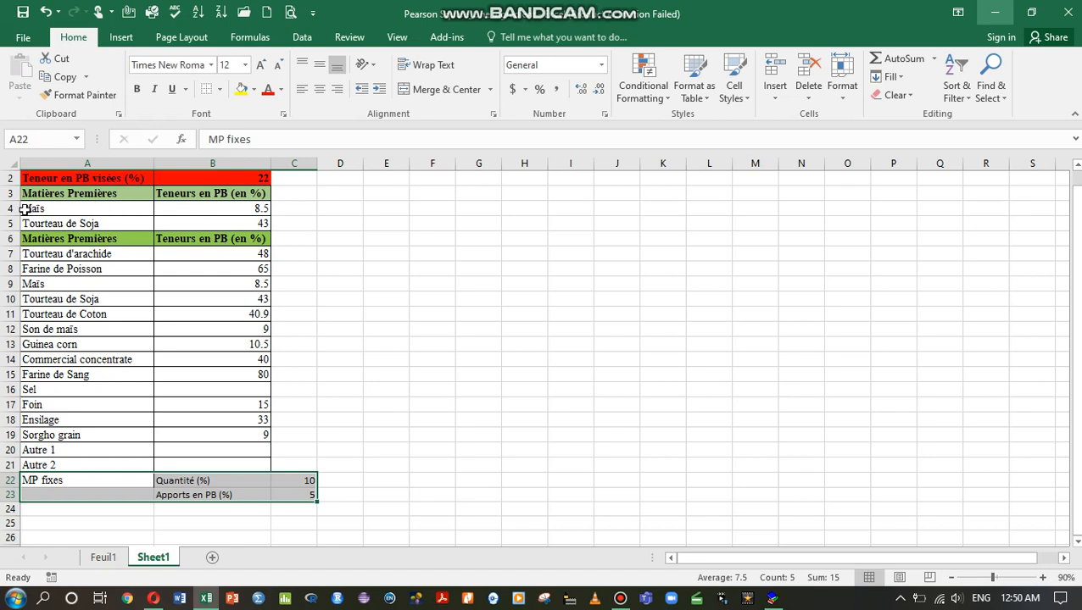
drag(12, 208, 14, 223)
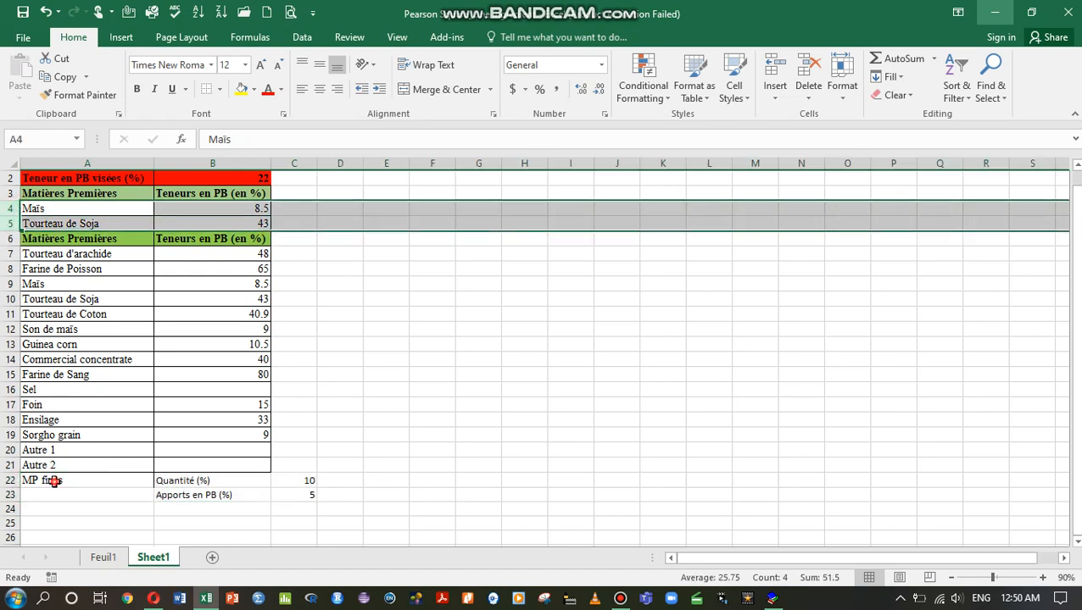
drag(63, 481, 284, 494)
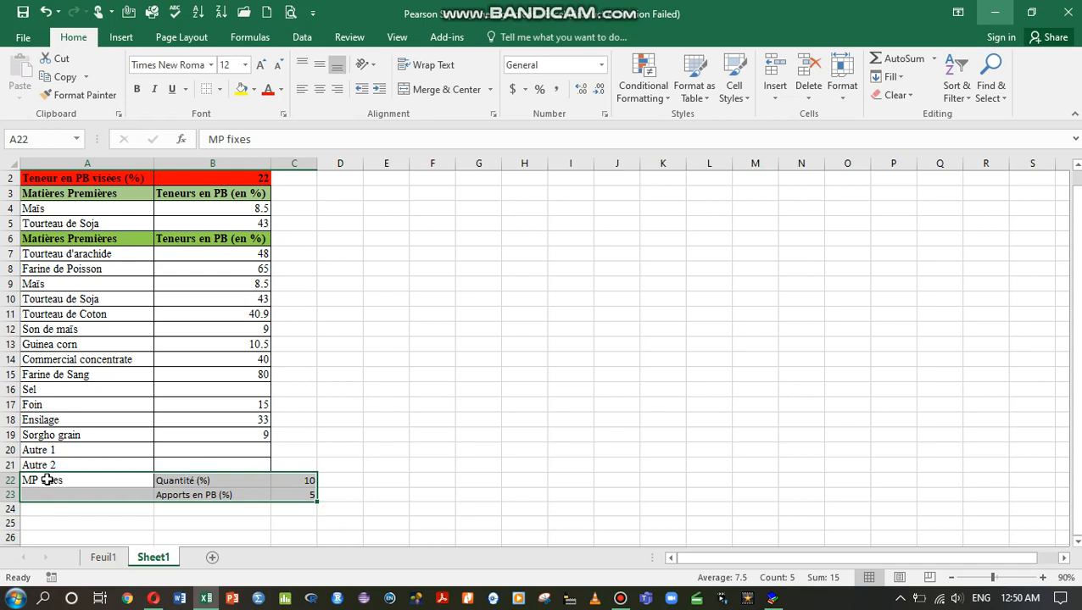
drag(44, 479, 305, 492)
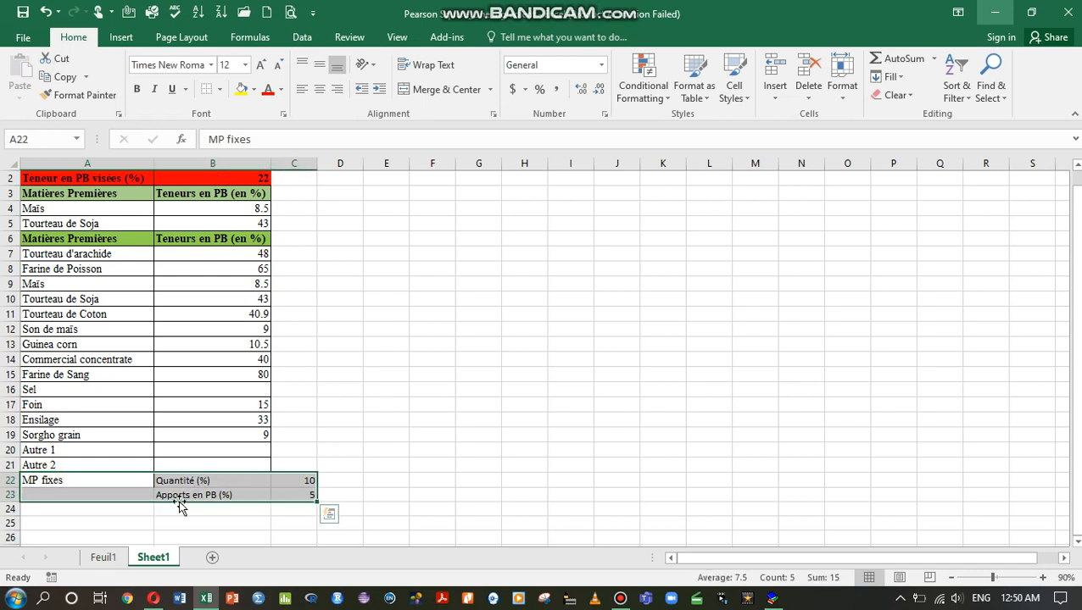
Step: Enter the label "Quantité réelle de la ration à formuler (%)" in cell A24
click(106, 511)
text(Aun)
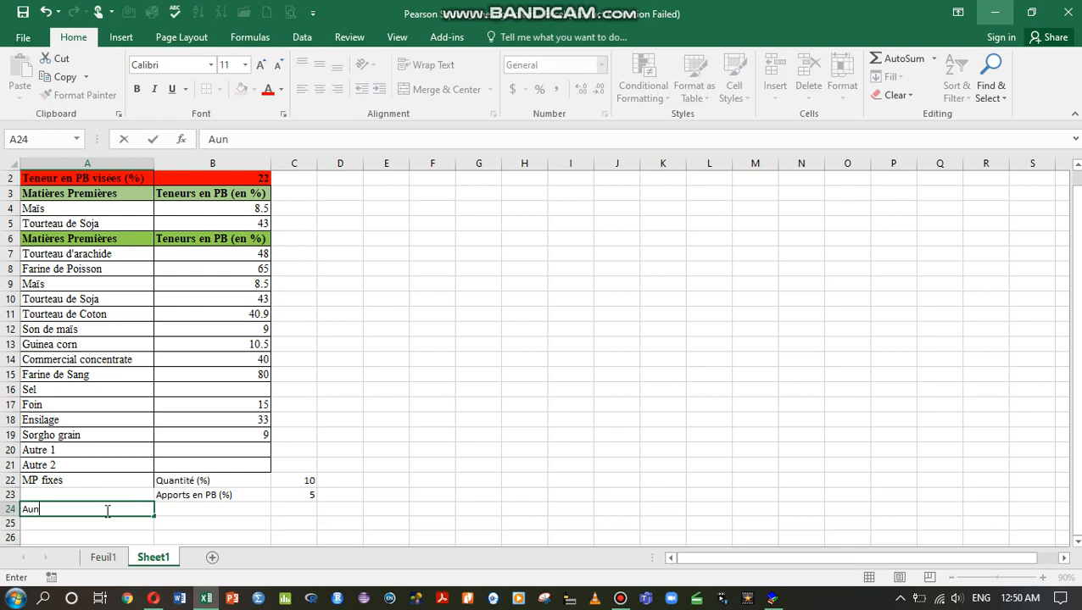
key(BackSpace)
key(BackSpace)
key(BackSpace)
text(Quantité réelle de )
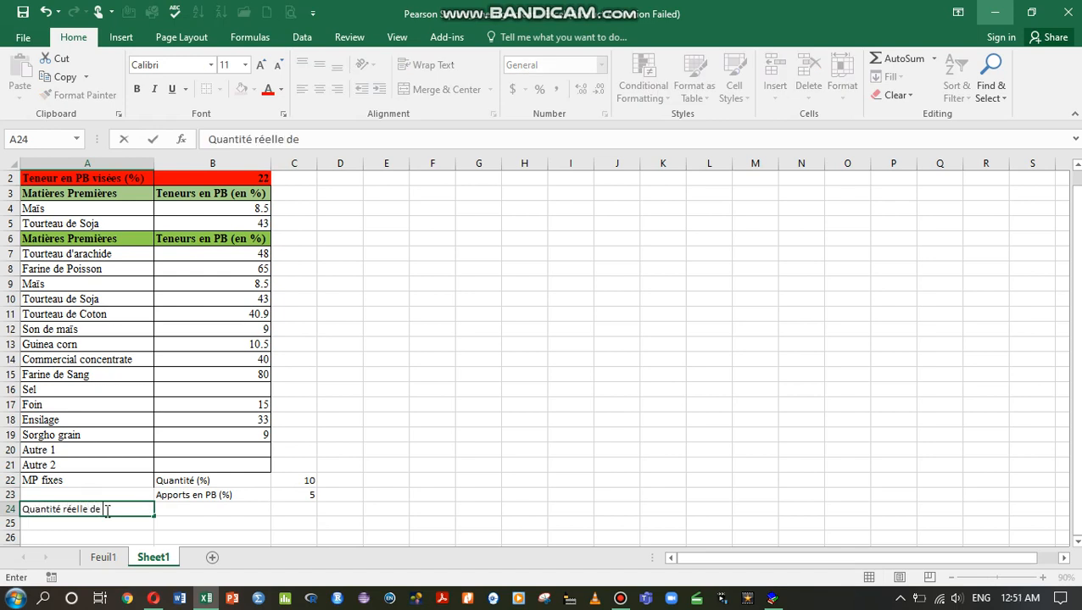
text(la ration à )
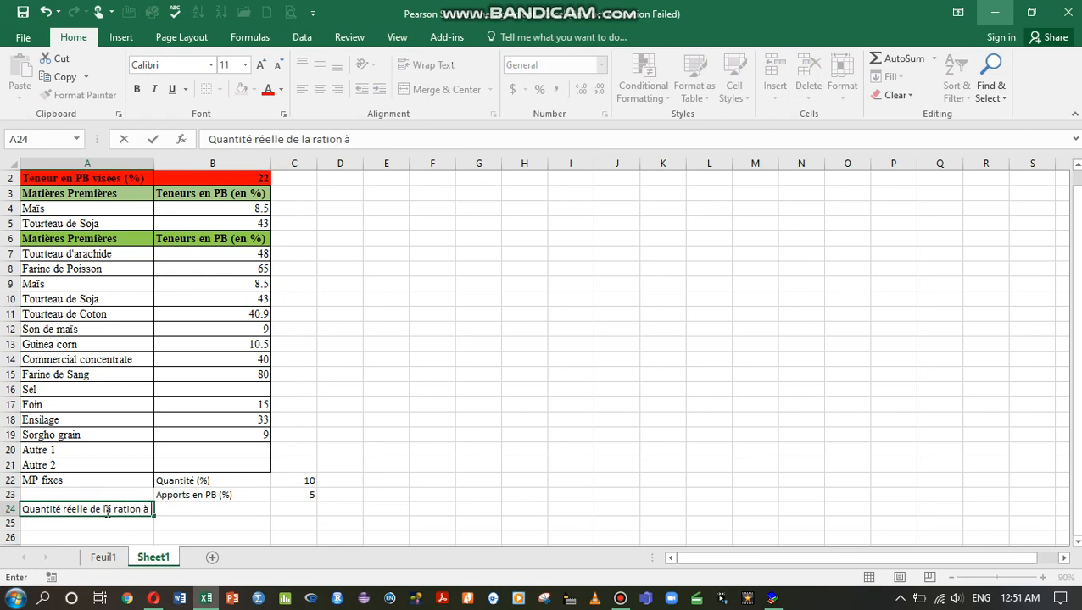
text(formuler (%))
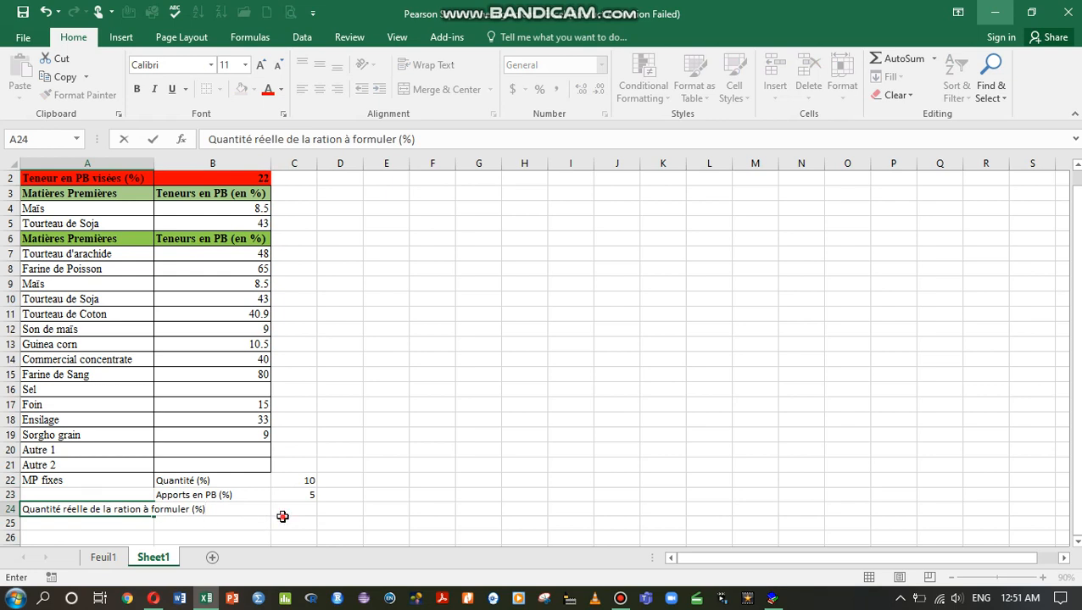
Step: Calculate the real ration quantity in C24 by subtracting the fixed quantity from 100 with =100-C22
drag(286, 518, 297, 512)
click(297, 512)
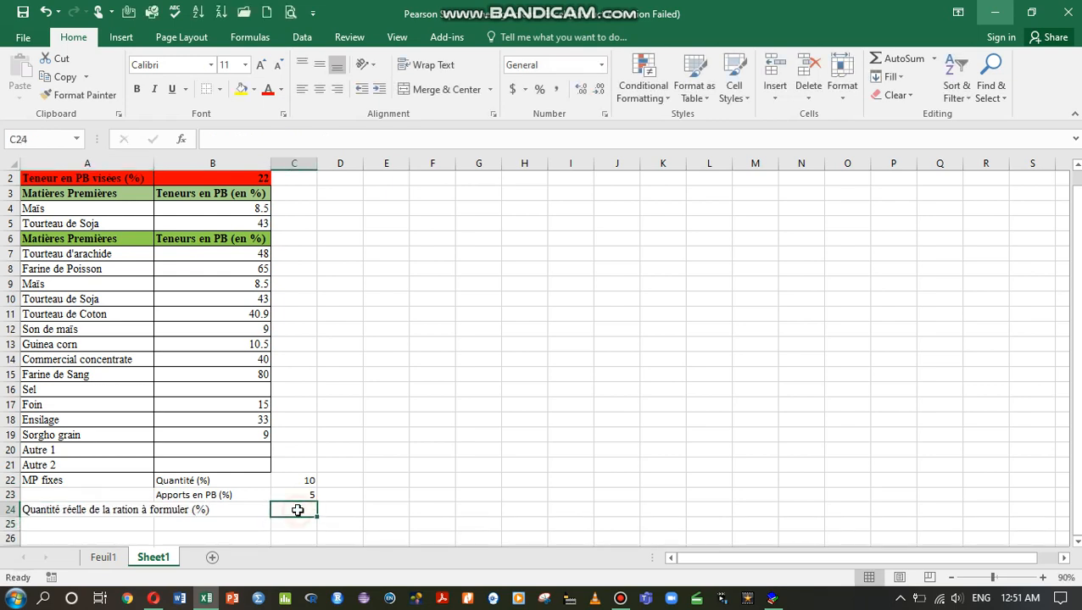
text(=100)
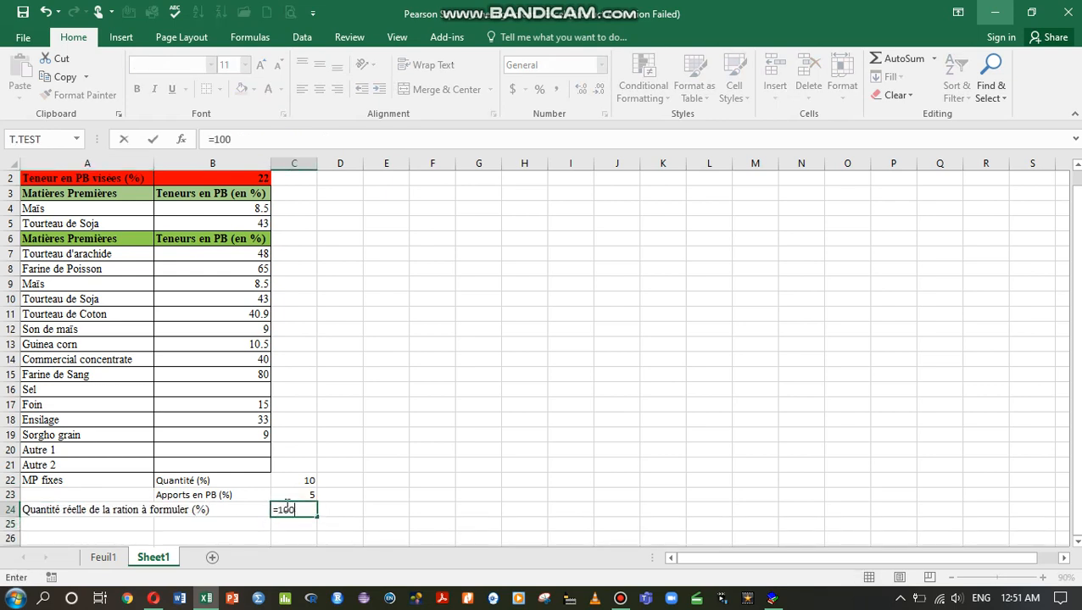
text(-)
click(289, 480)
key(Return)
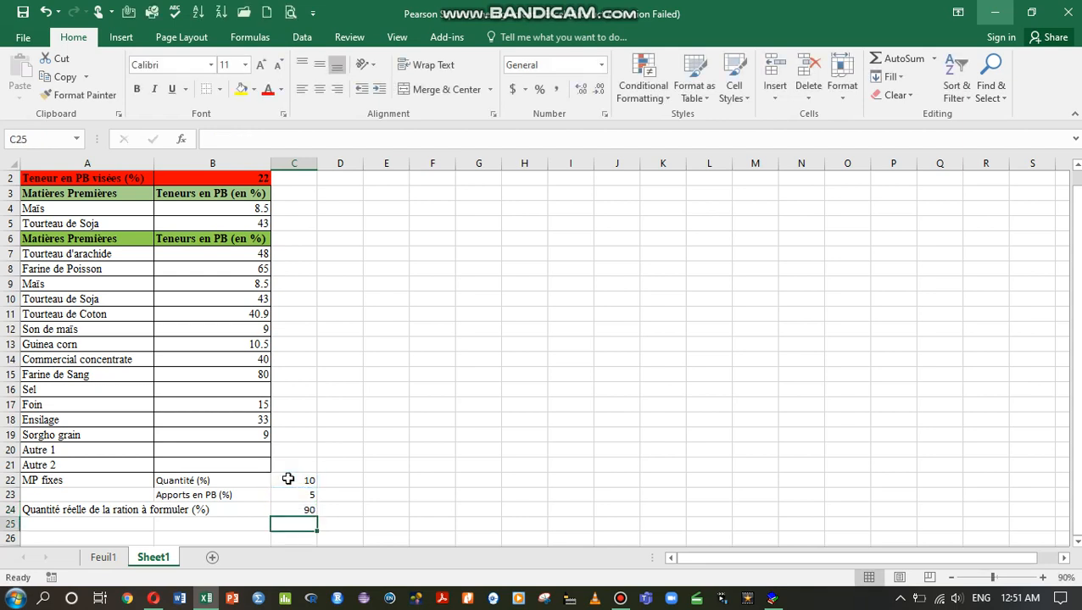
Step: Enter the label "Apport réel en PB par la ration (%)" in cell A25
click(127, 522)
text(Appo)
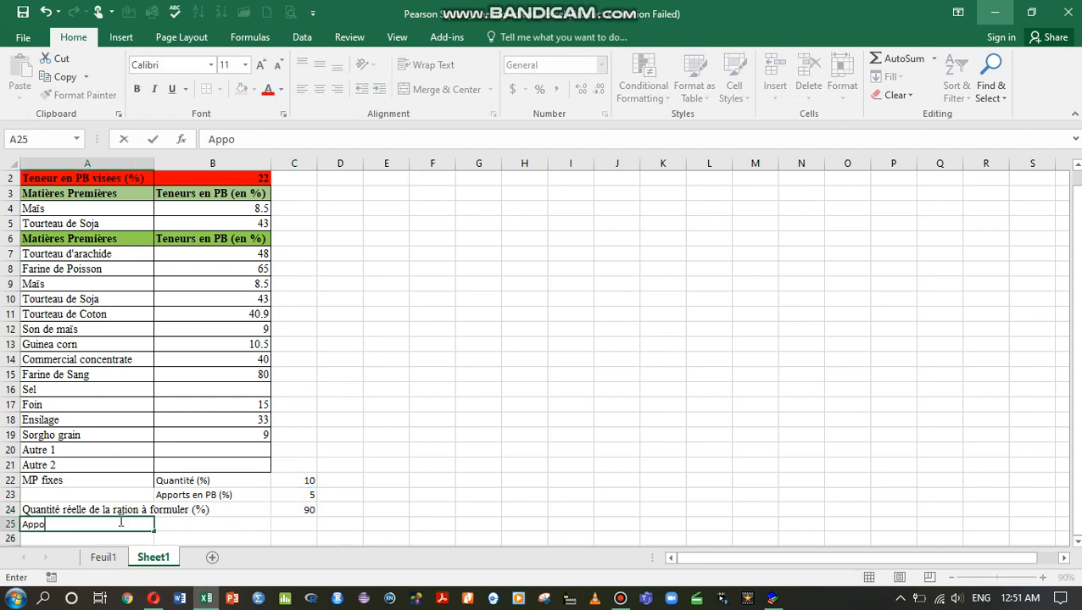
text(rt réel en PB )
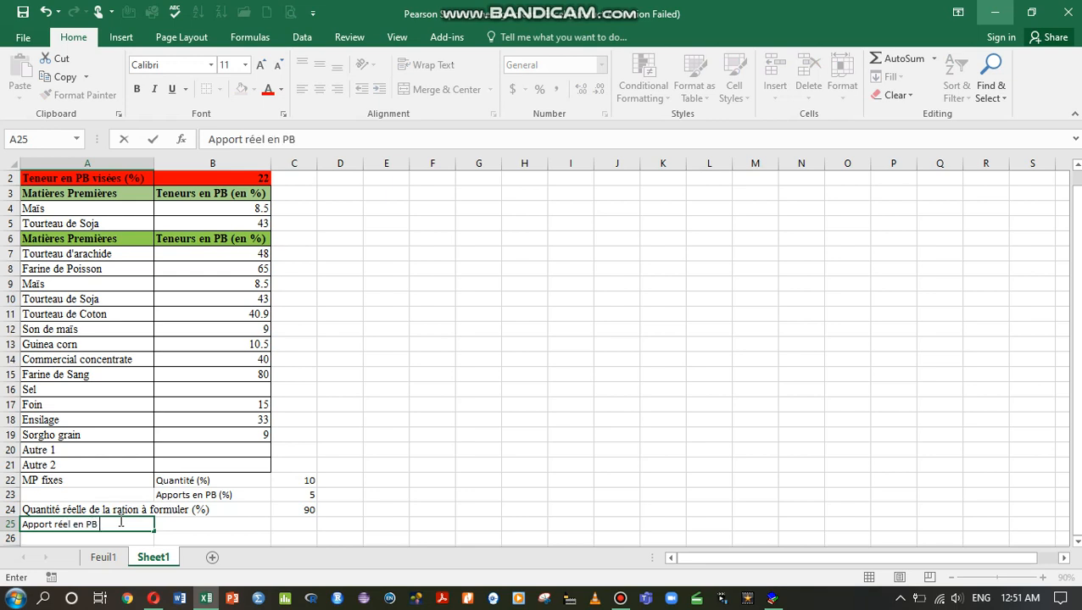
text(par la ratio)
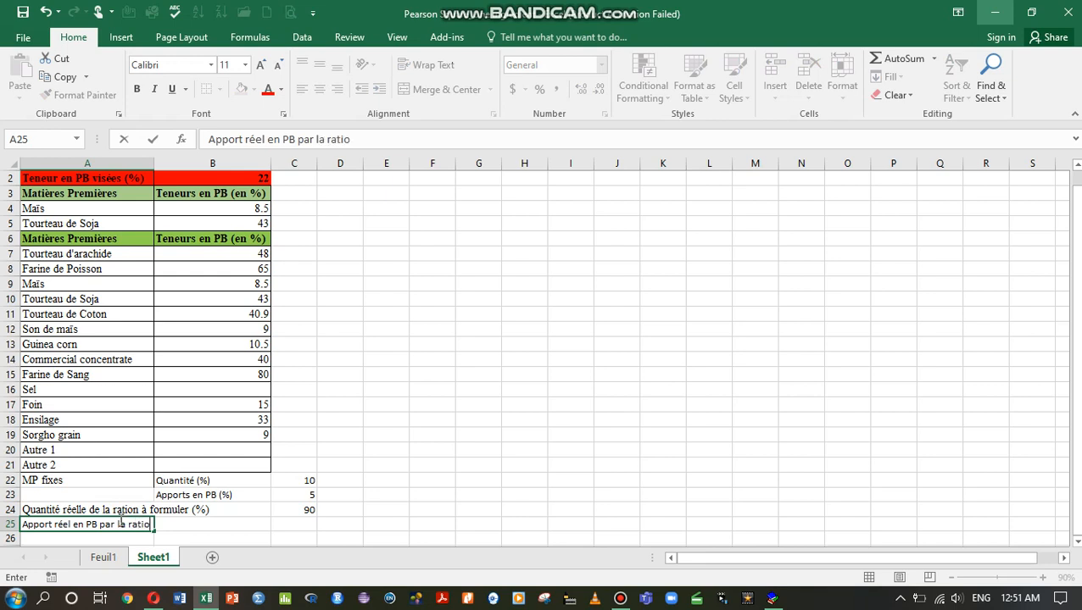
text(n (%))
key(Return)
Step: Calculate the ration's real PB contribution in C25 as the target PB content minus the fixed materials' contribution, =B2-C23
click(301, 525)
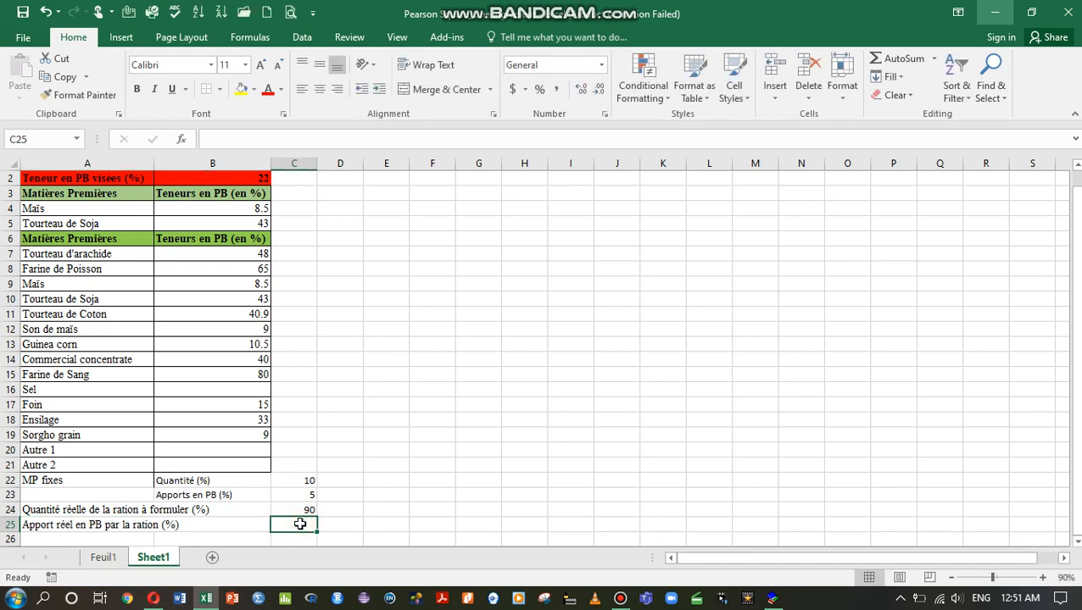
text(=)
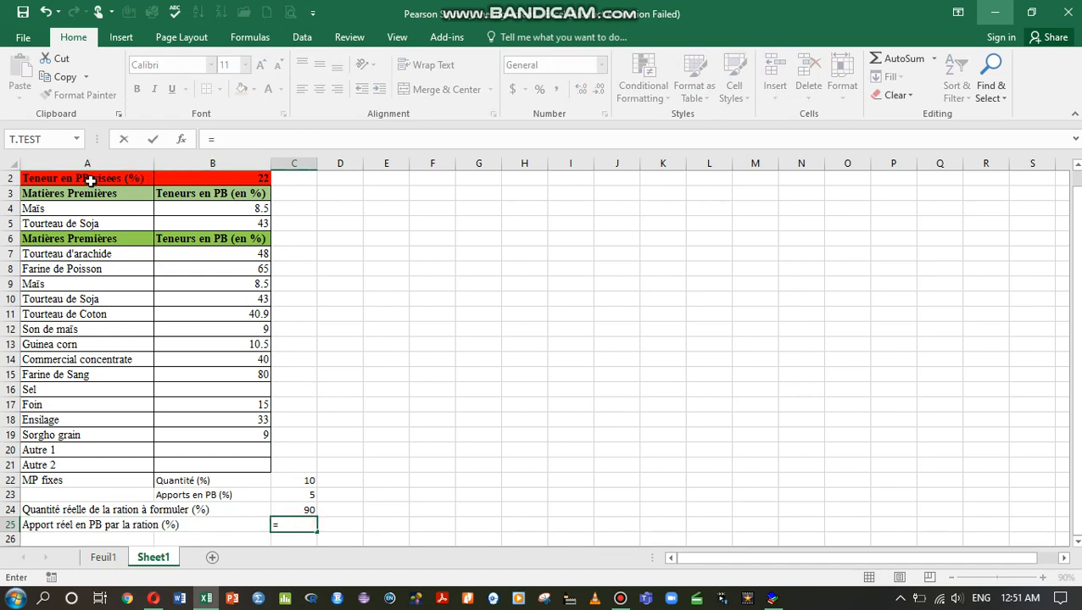
click(240, 179)
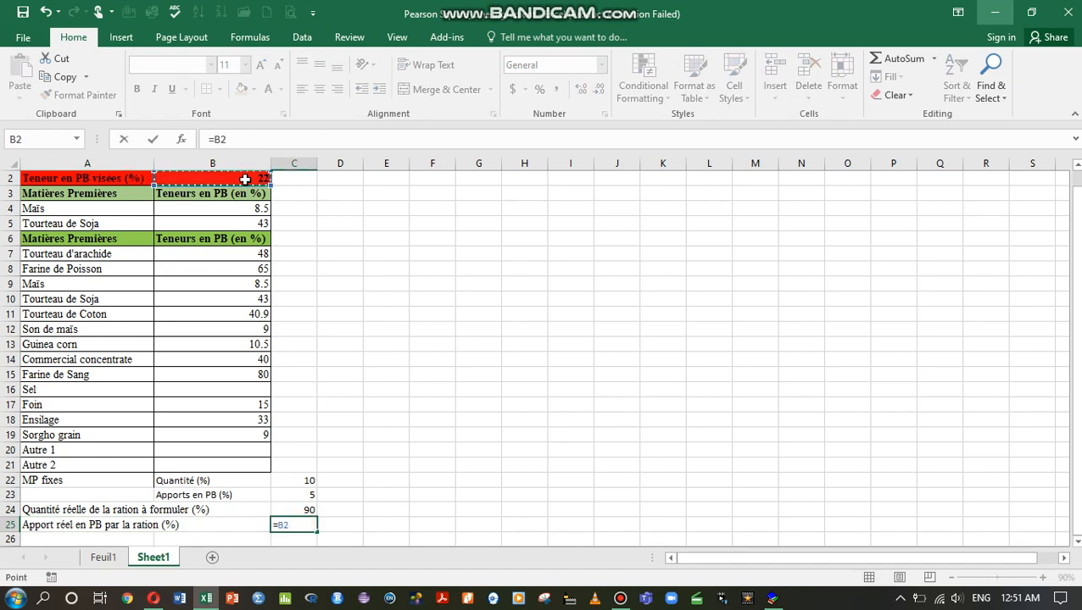
text(-)
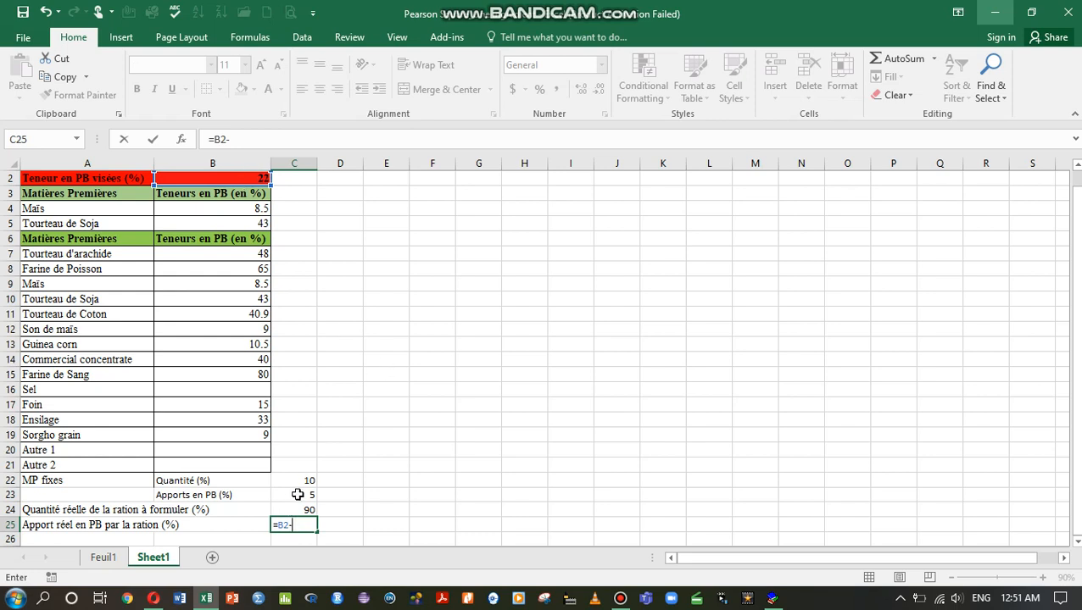
click(297, 494)
key(Return)
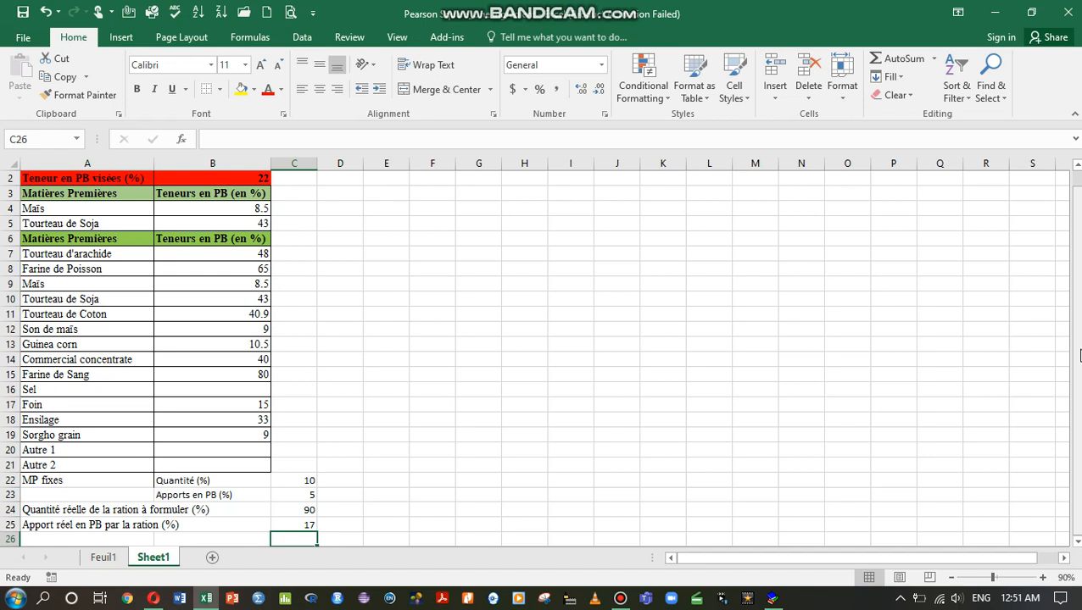
click(31, 509)
click(10, 510)
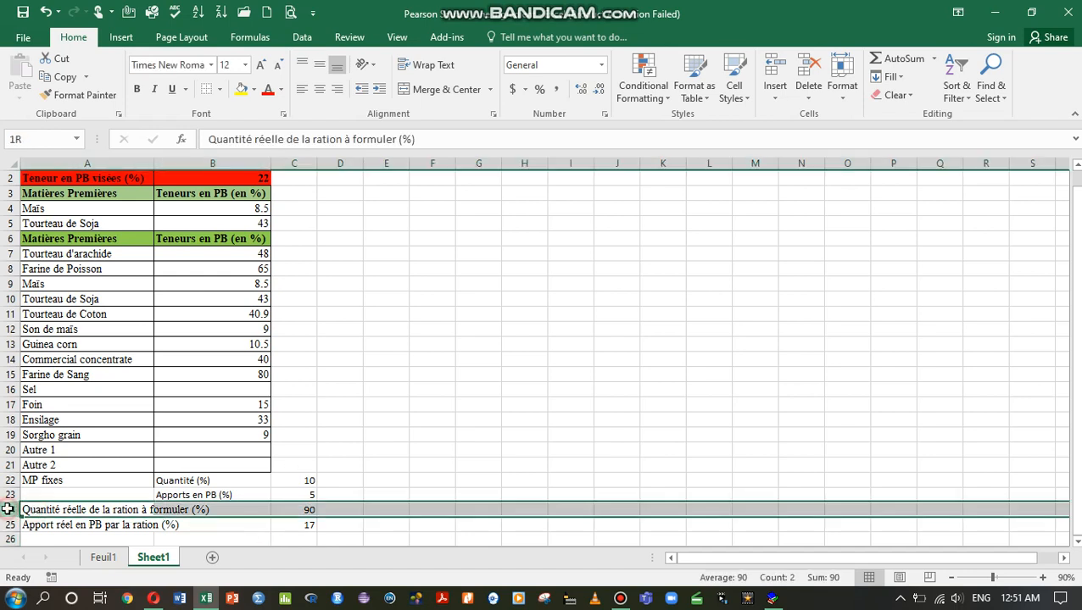
click(309, 510)
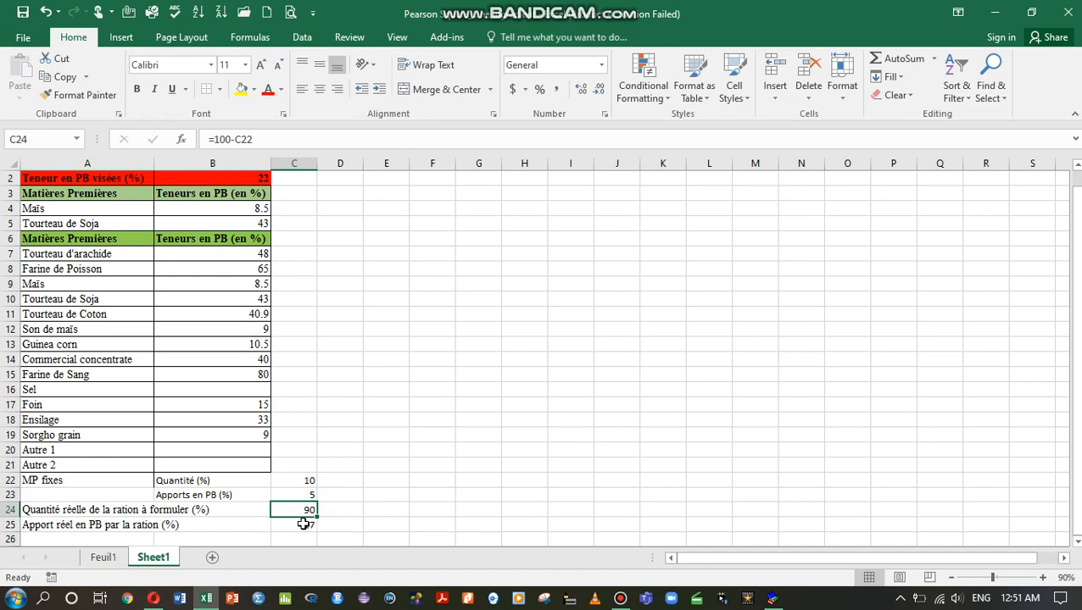
click(302, 524)
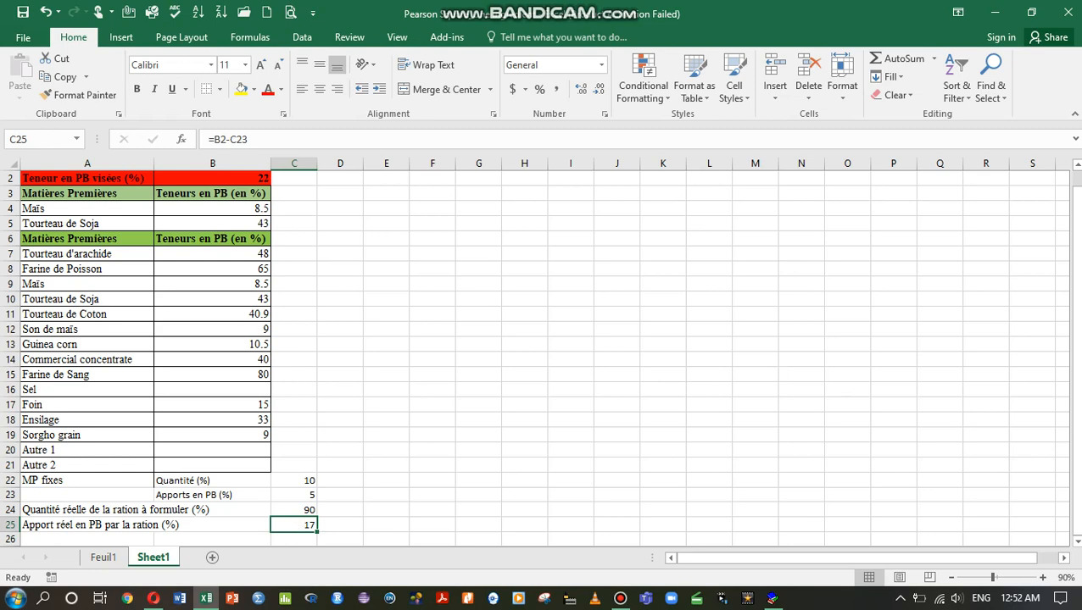
drag(1077, 353, 1079, 327)
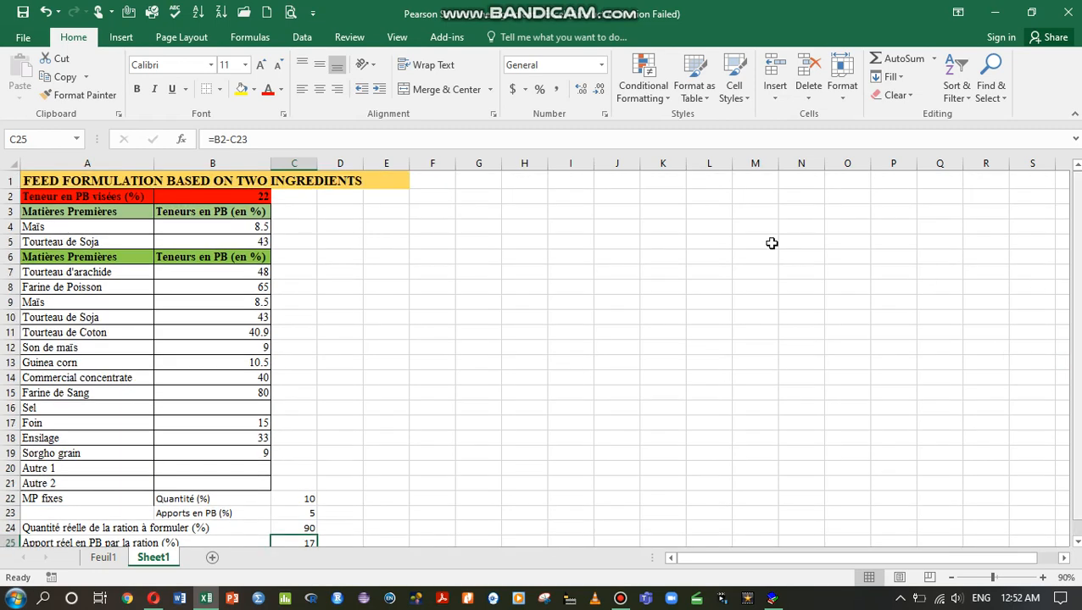
Step: Calculate the adjusted PB content in D2 from the ration's real PB contribution and real quantity with =(C25*100)/C24
click(346, 199)
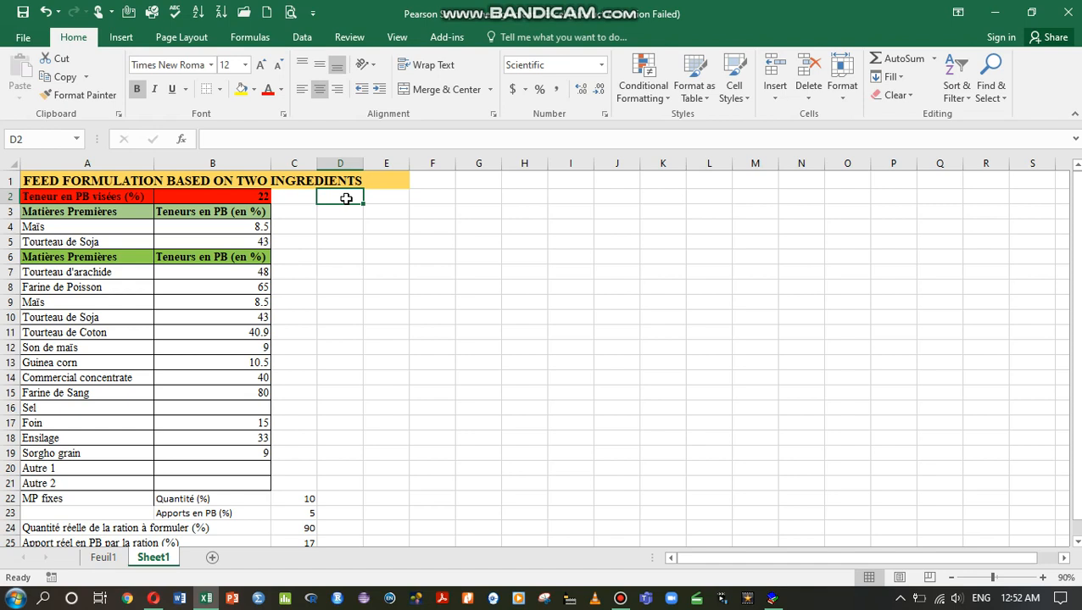
text(=)
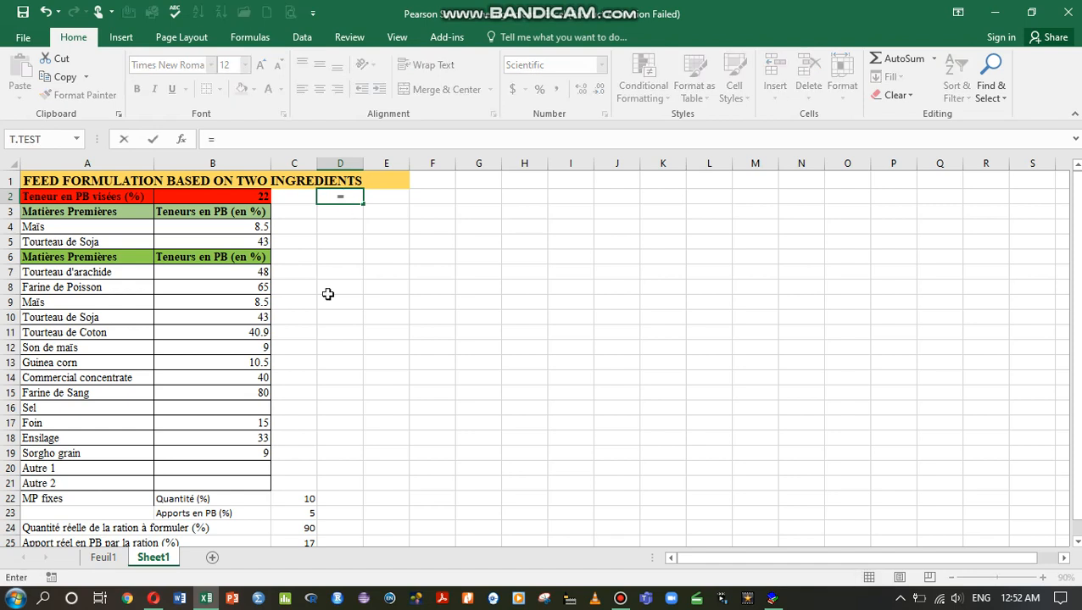
text(()
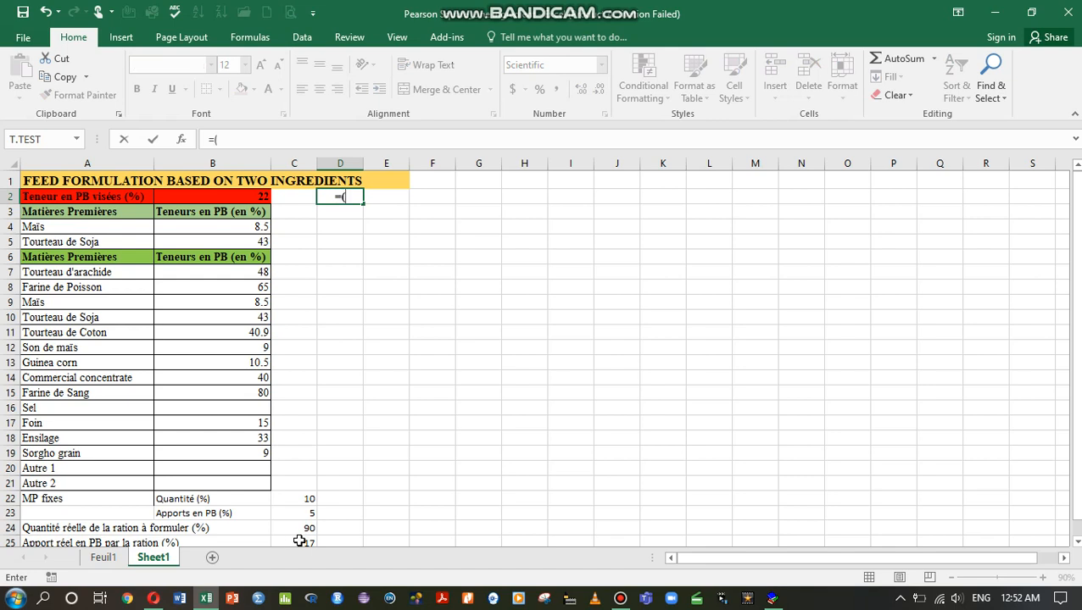
click(295, 541)
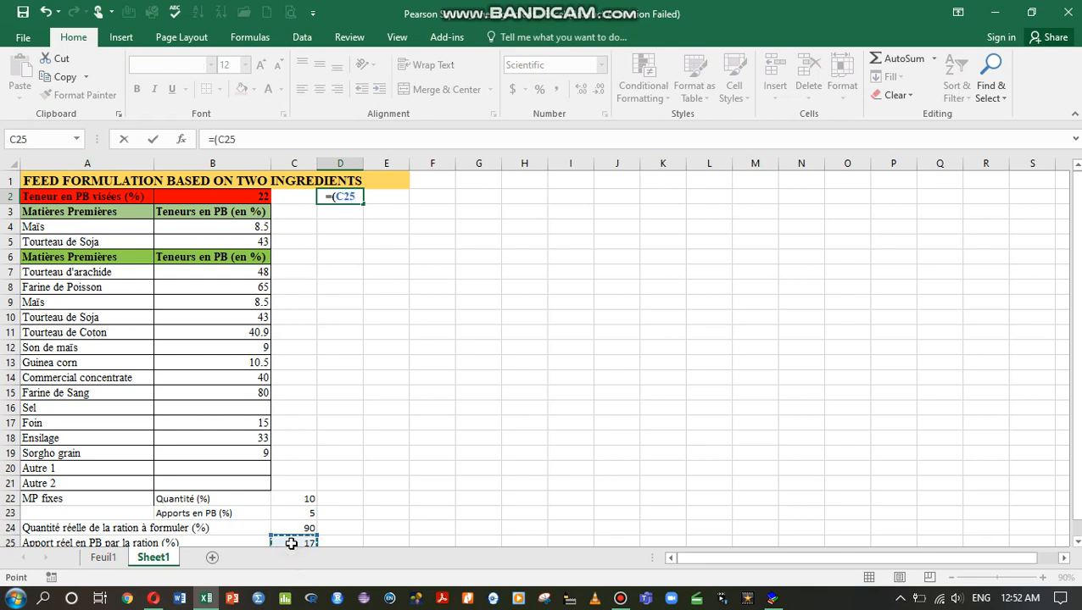
text(*100)
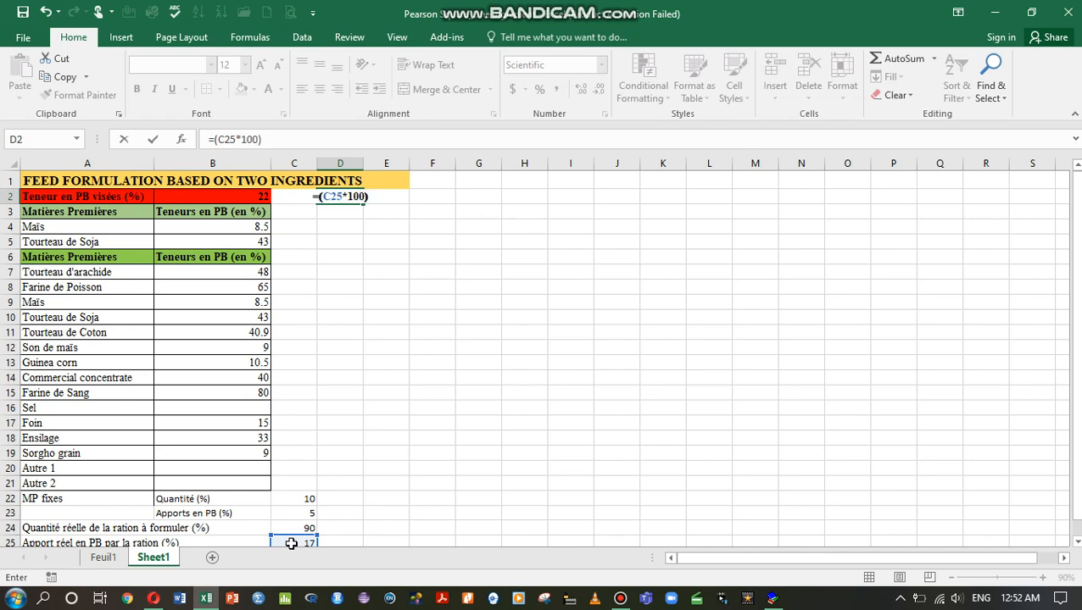
text()/)
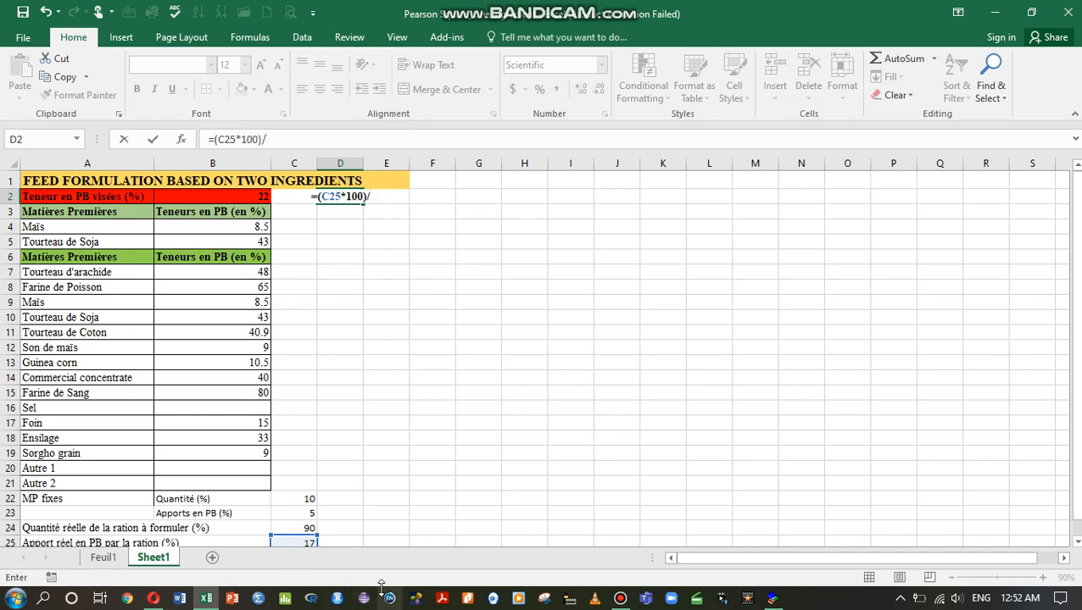
click(294, 528)
key(Return)
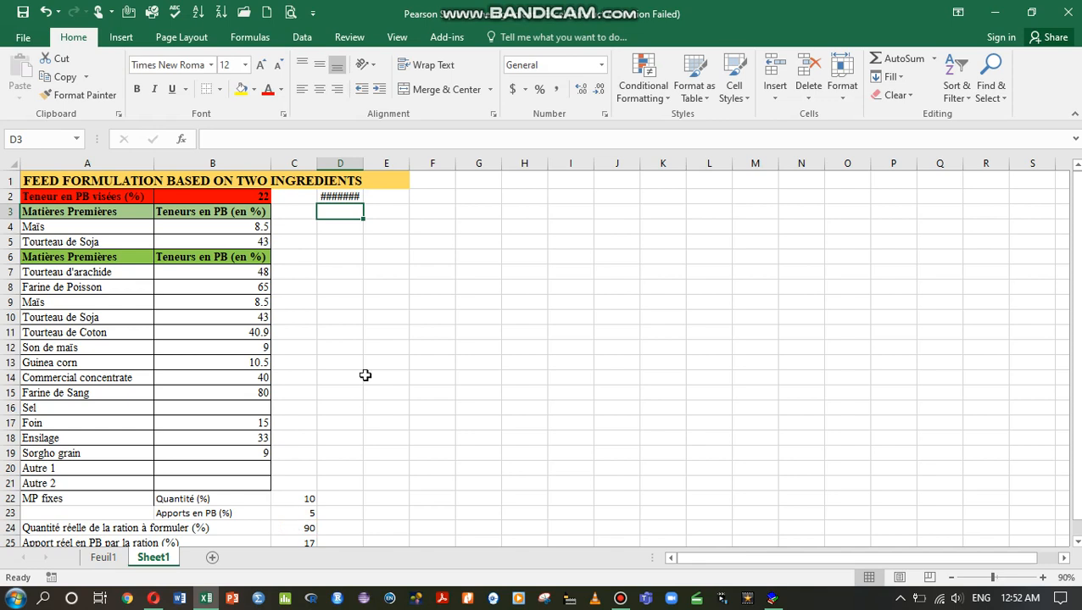
Step: Apply the Number format to D2 and make column D slightly wider than its original width
drag(363, 163, 386, 163)
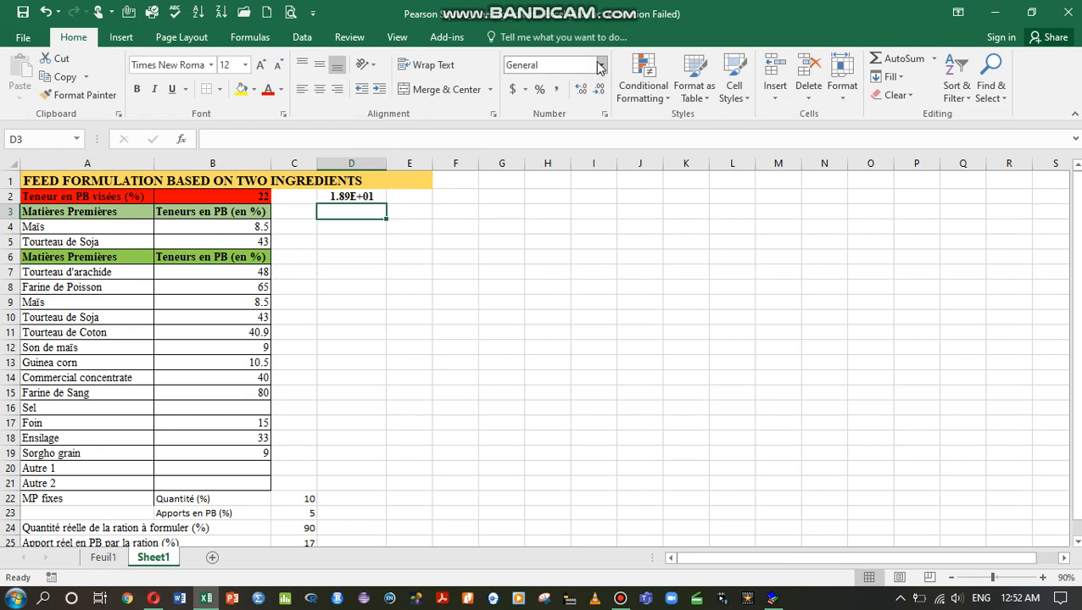
click(362, 194)
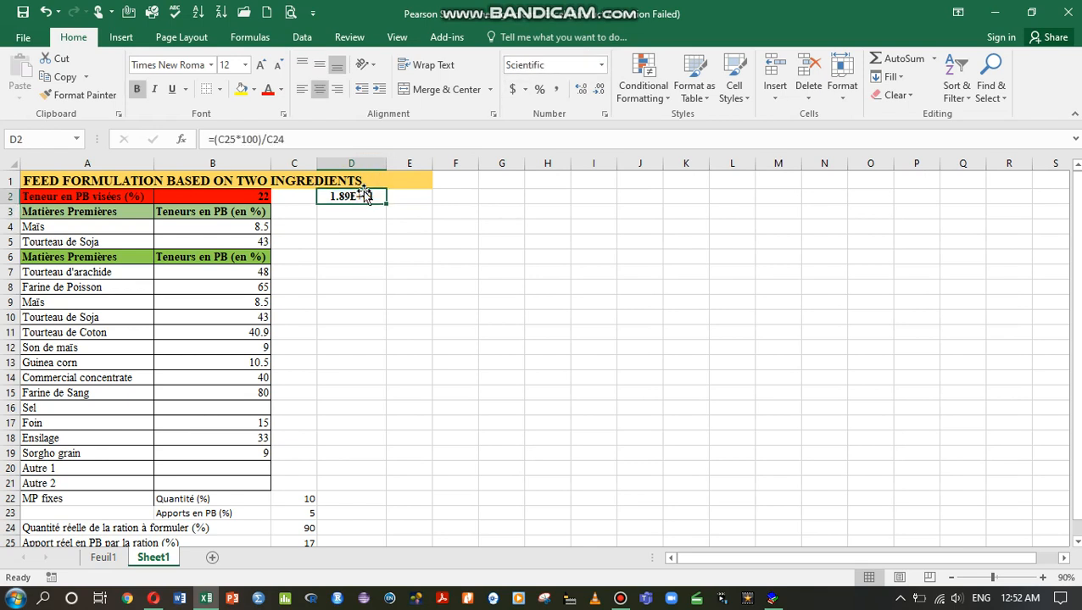
click(600, 65)
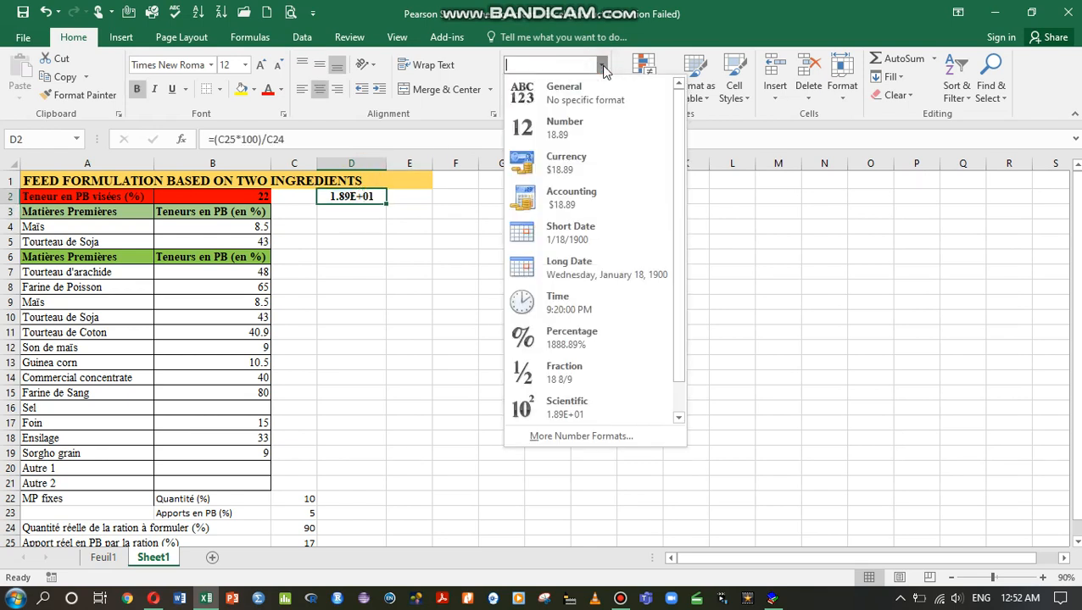
click(577, 124)
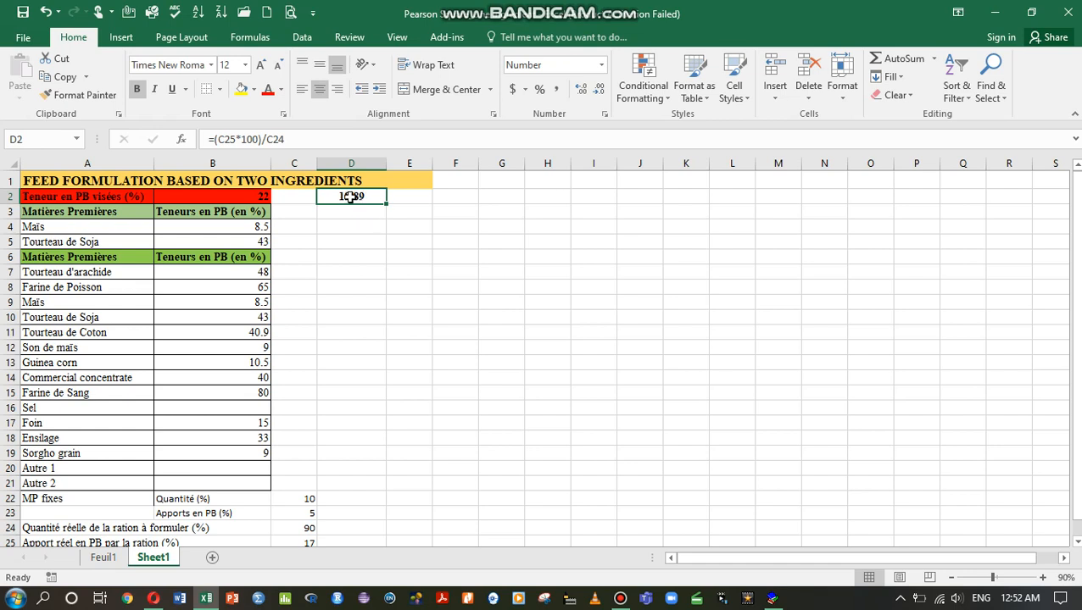
click(296, 542)
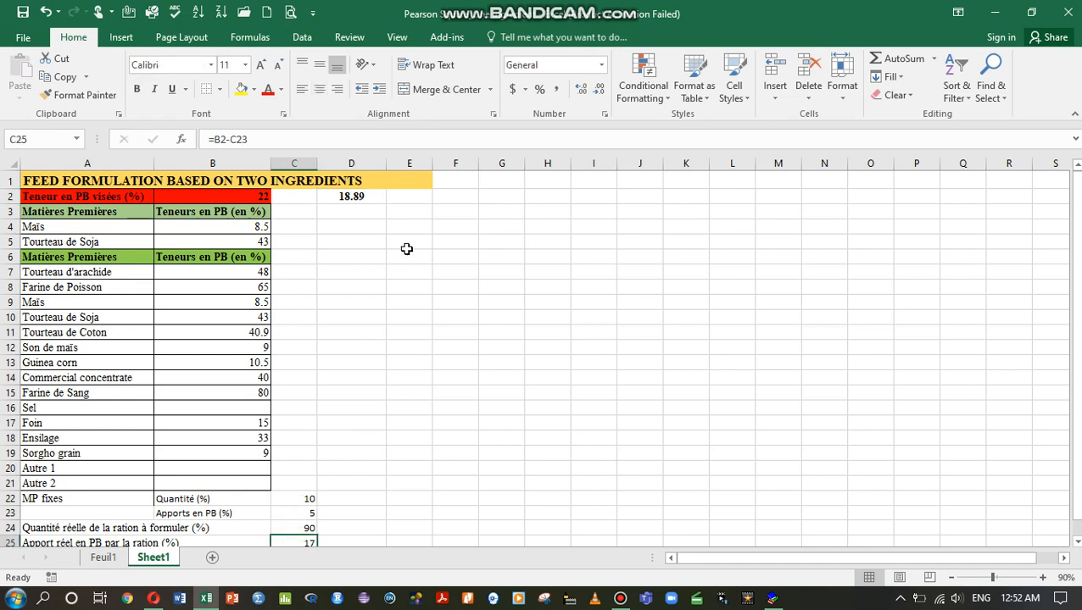
drag(392, 170, 374, 166)
Step: Link the first ingredient's name and PB content into F3 and G3 with =A4 and =B4
click(429, 212)
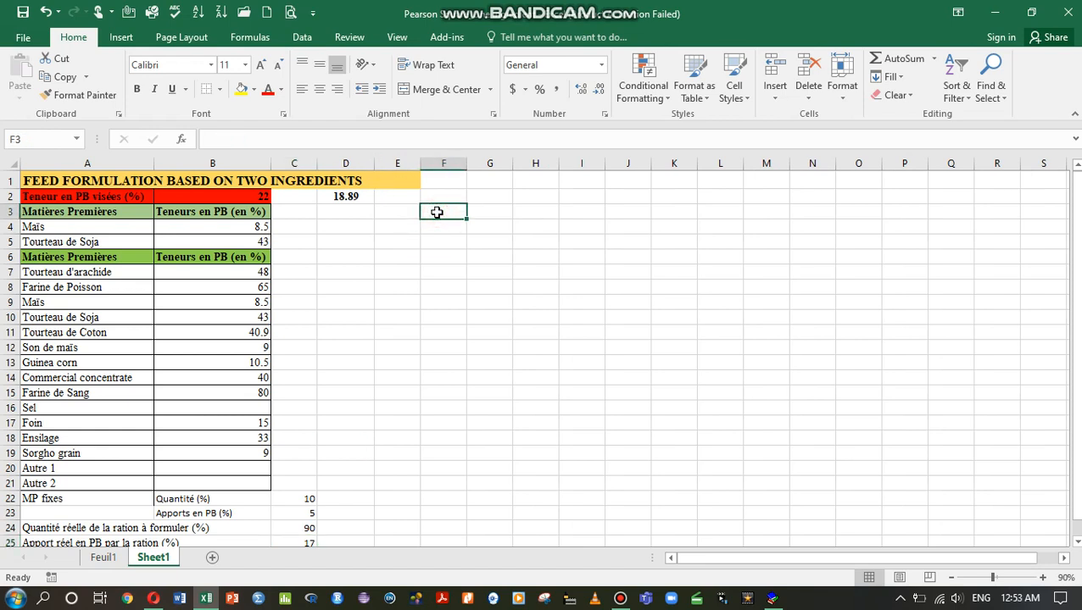
text(=)
click(63, 226)
key(Return)
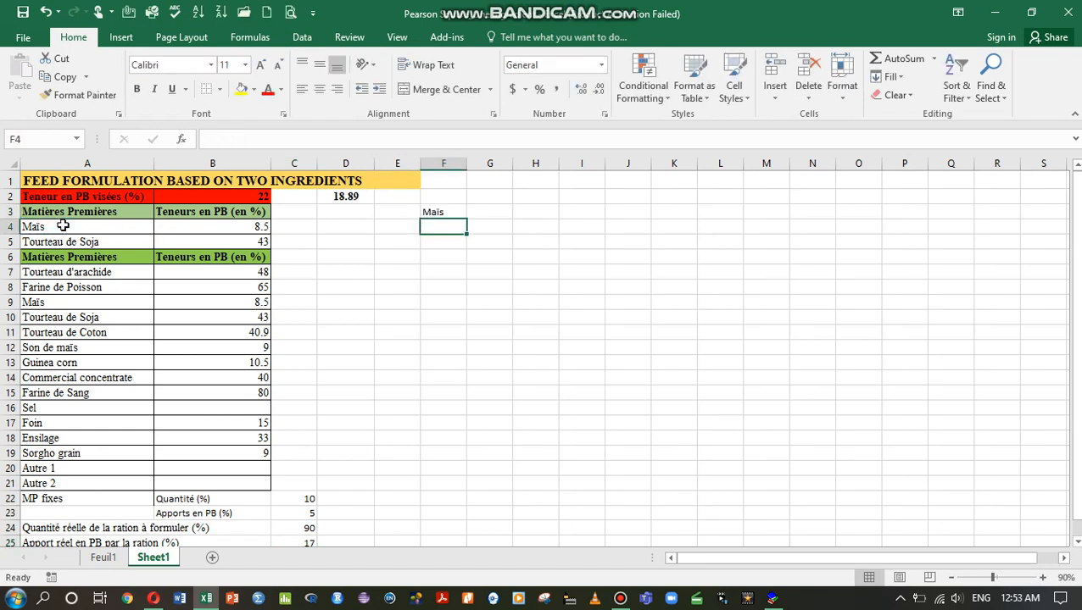
click(494, 211)
text(=)
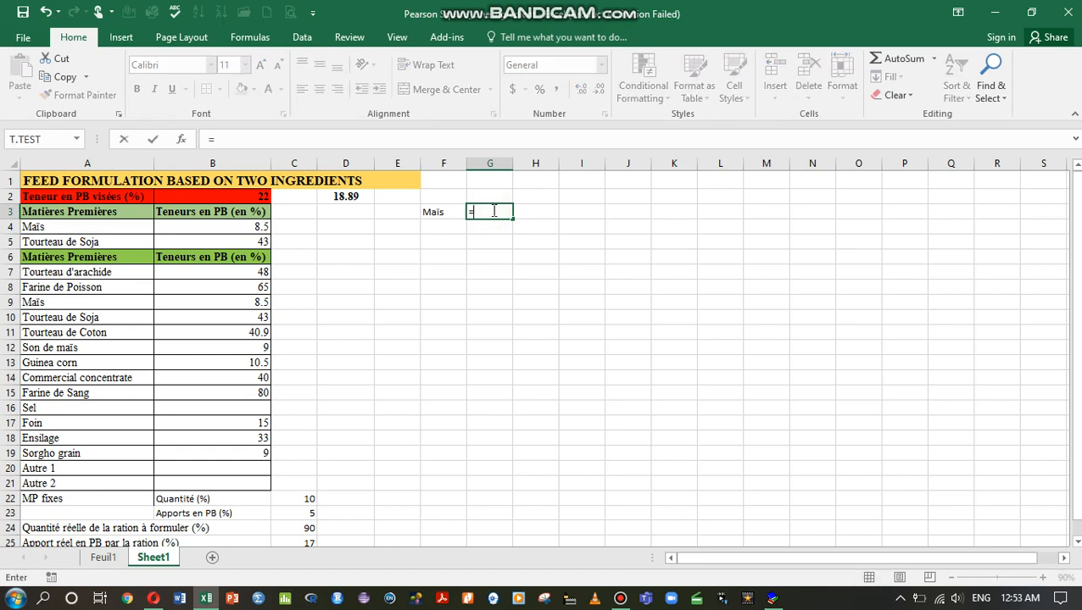
click(217, 223)
key(Return)
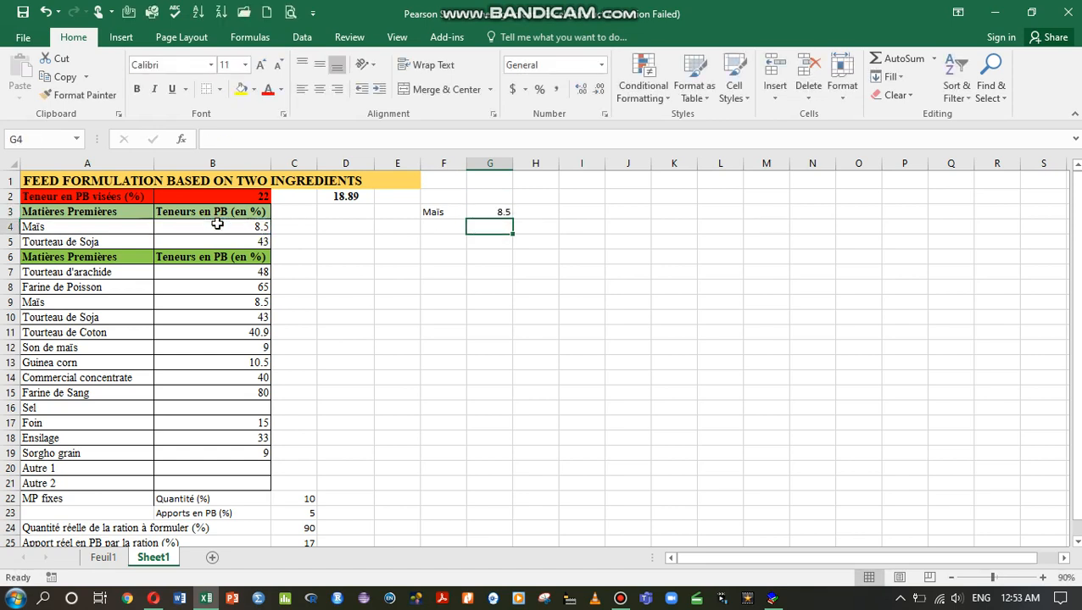
Step: Link the second ingredient's name and PB content into F8 and G8 with =A5 and =B5
click(443, 288)
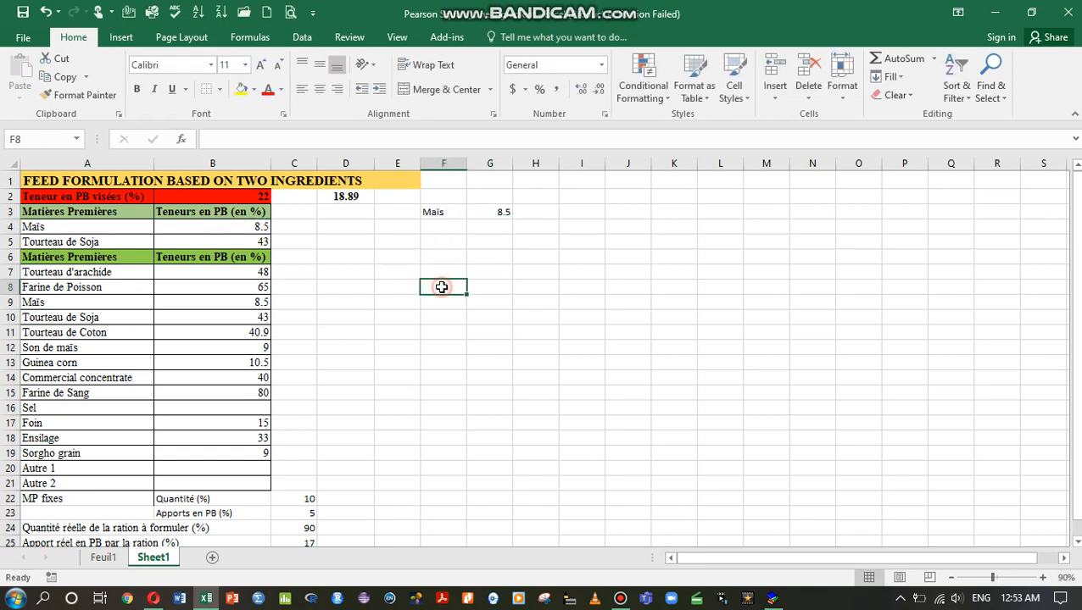
text(=)
click(85, 242)
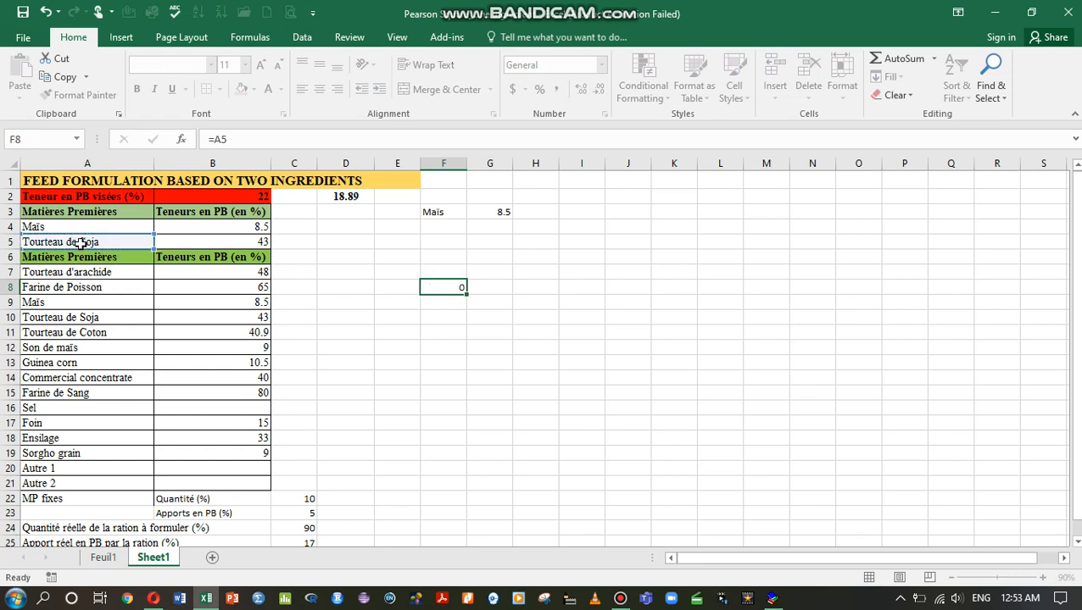
key(Return)
click(503, 287)
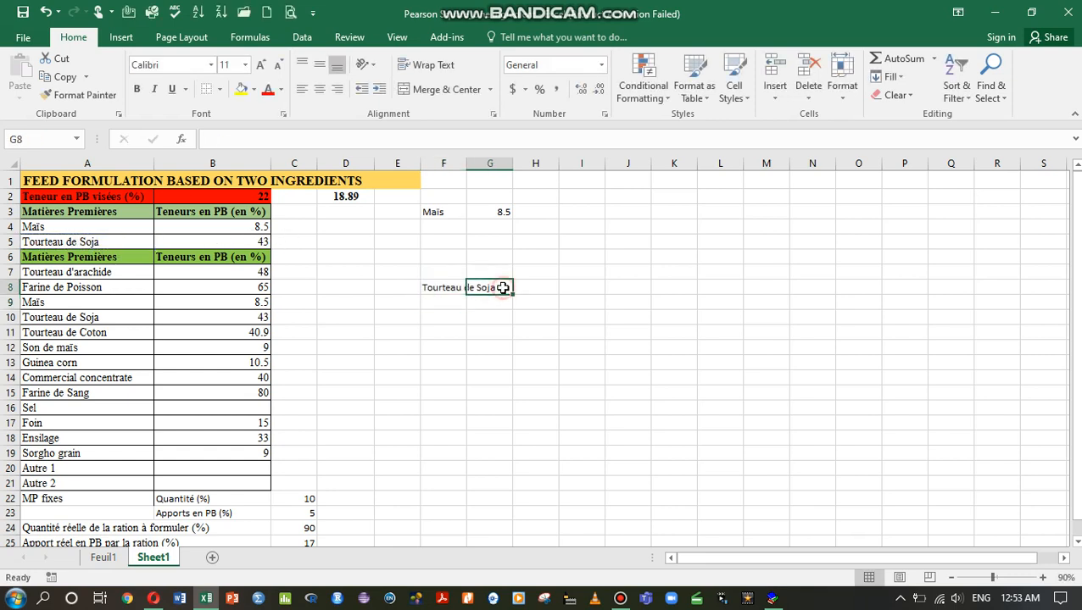
text(=)
click(226, 243)
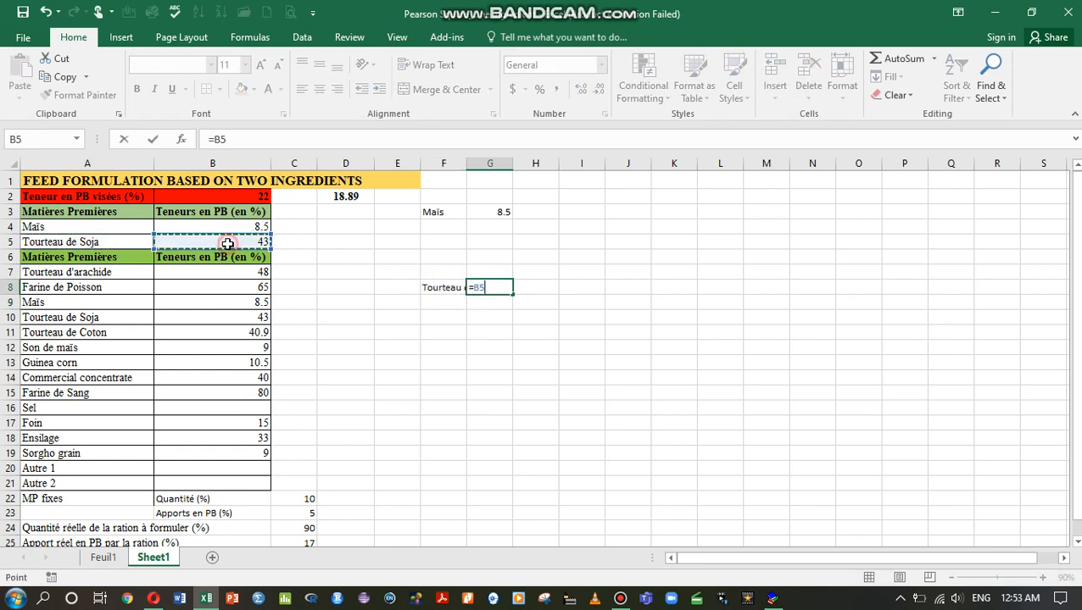
key(Return)
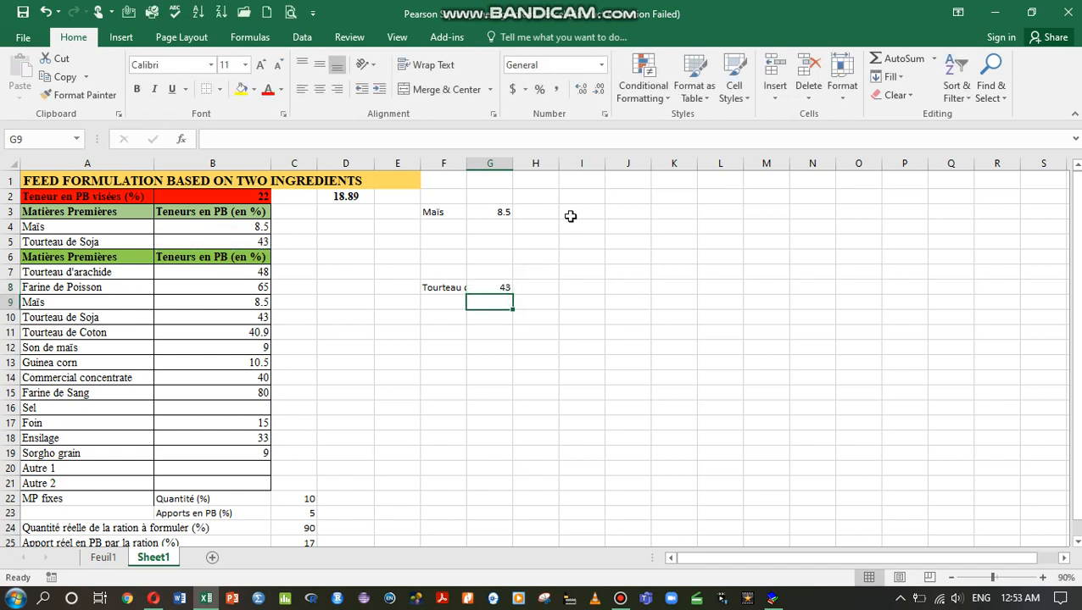
Step: Link the adjusted PB content into I6, the centre of the Pearson square, with =D2
click(590, 254)
text(=)
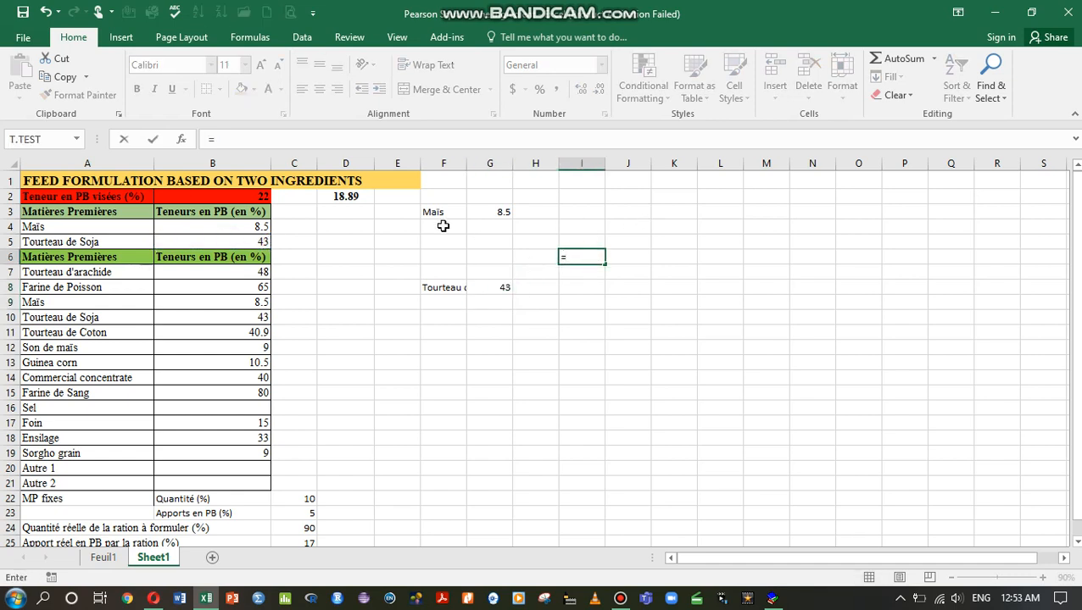
click(341, 197)
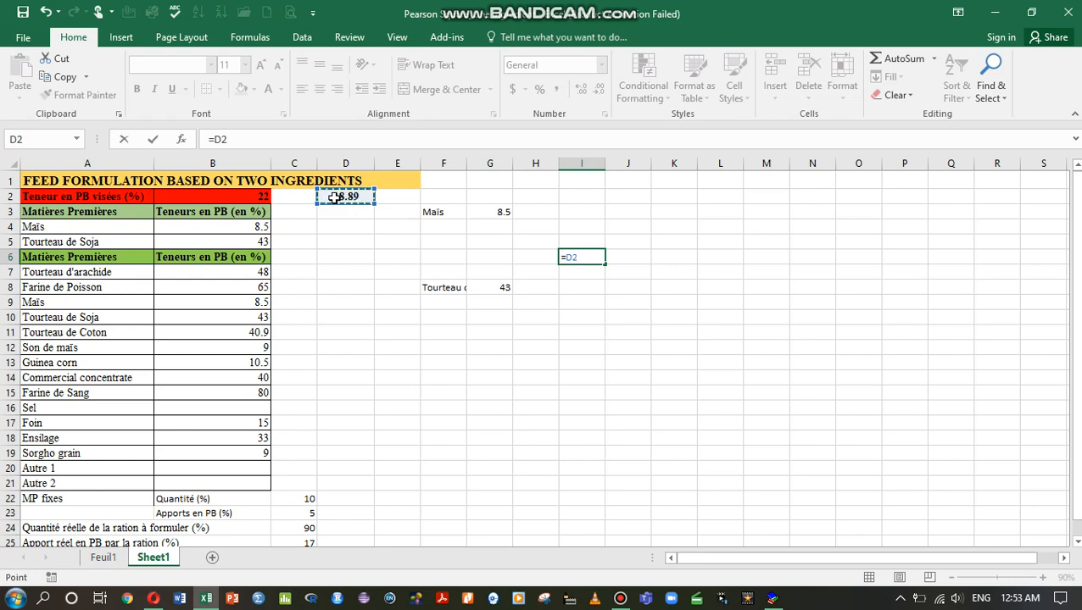
key(Return)
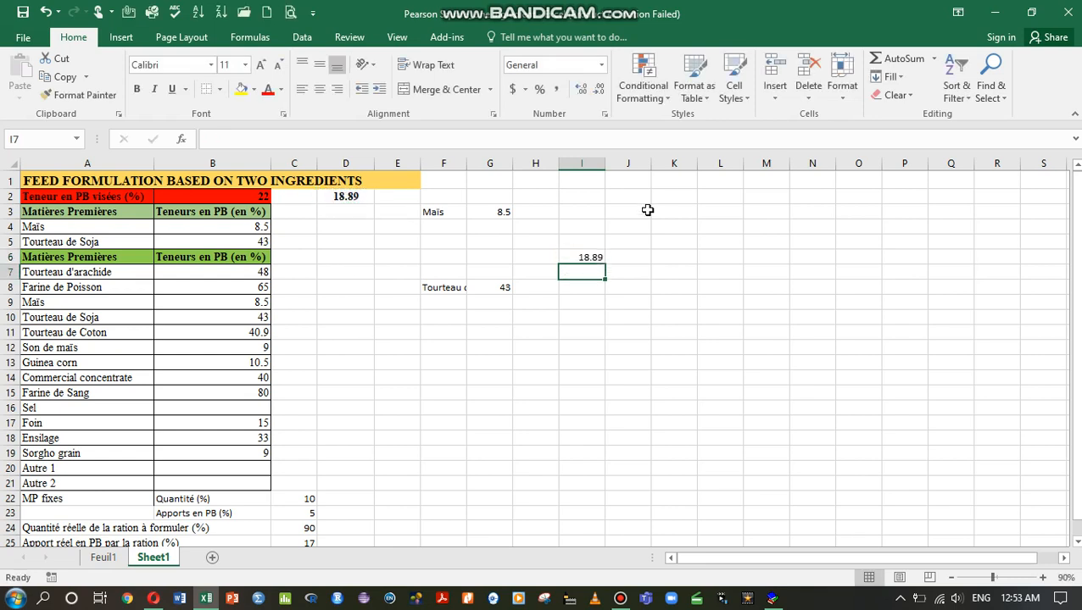
Step: Calculate the maize share in K3 as the absolute difference between soybean PB and the adjusted target, =ABS(G8-I6)
click(672, 212)
text(=)
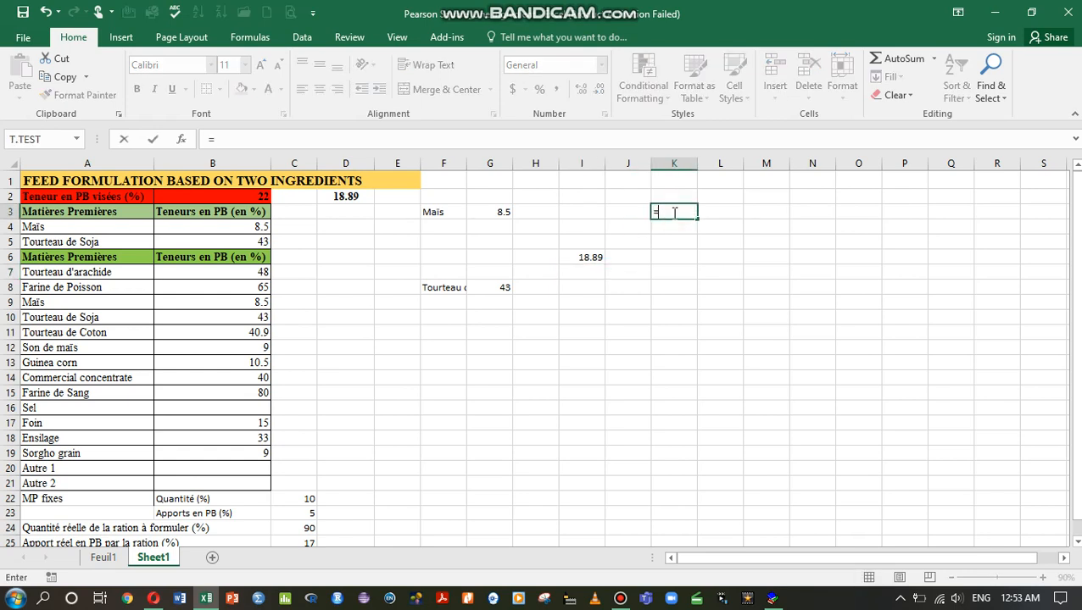
text(abs()
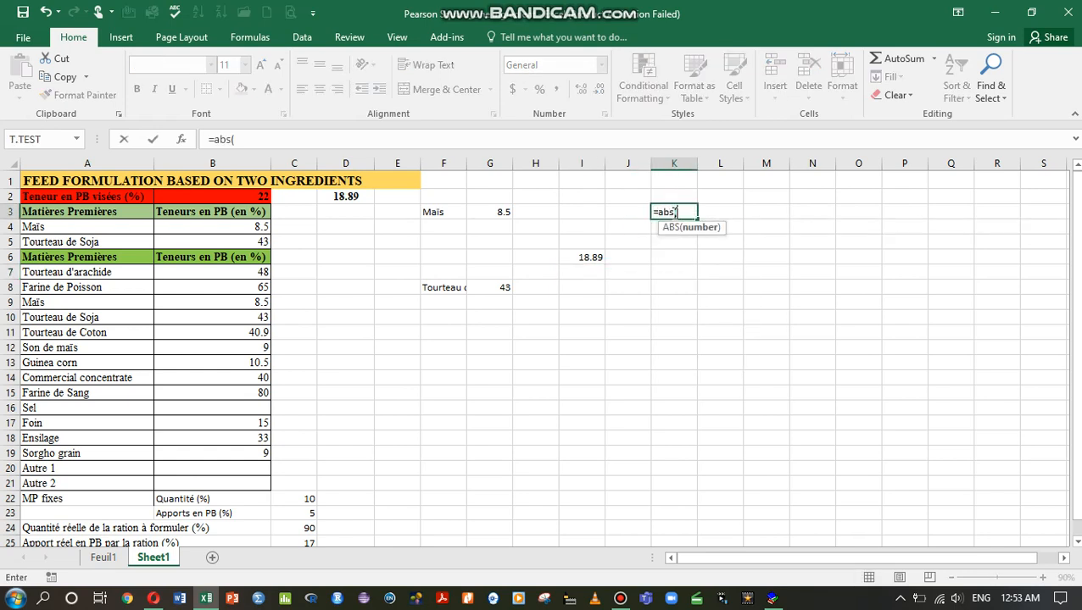
click(498, 289)
text(-)
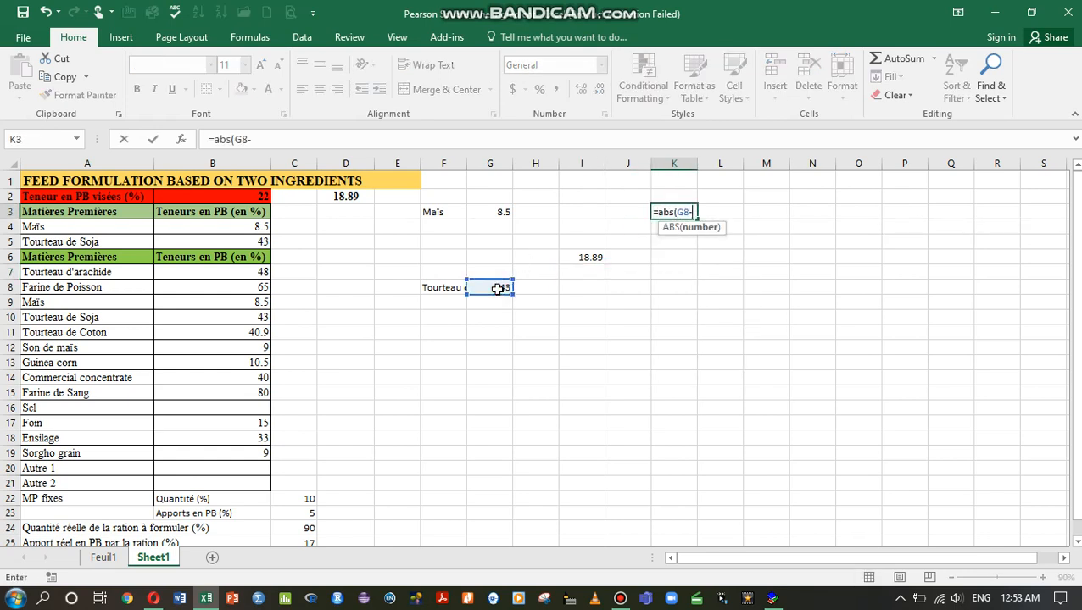
click(585, 263)
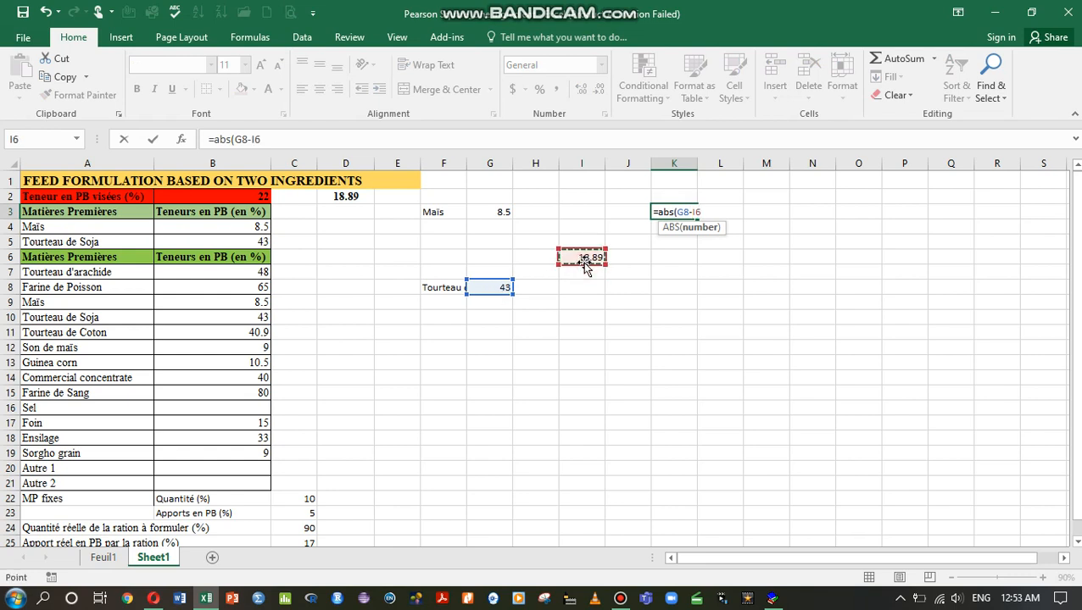
text())
key(Return)
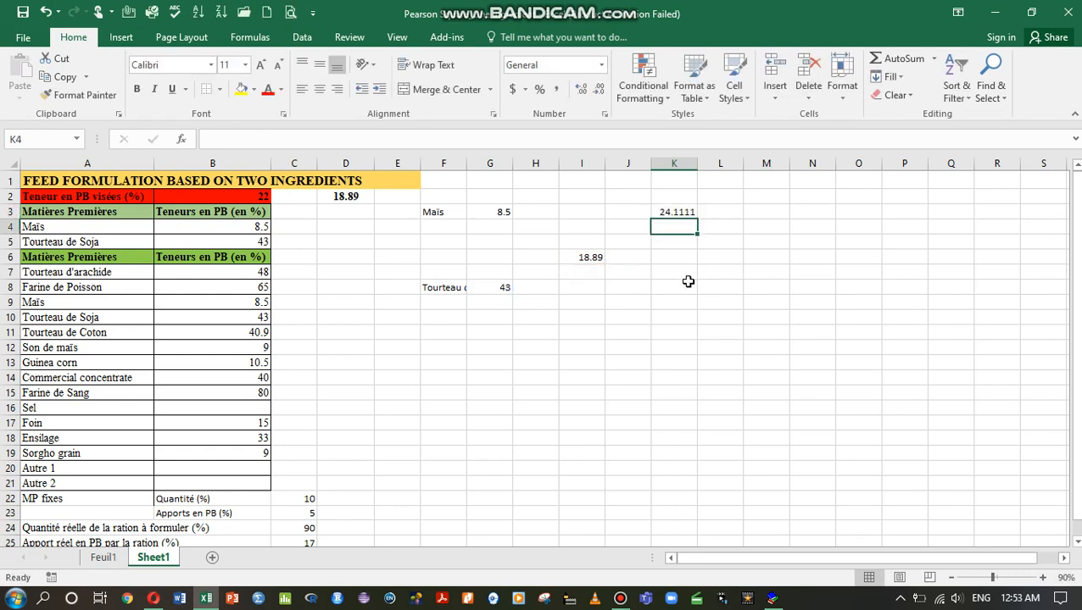
Step: Calculate the soybean meal share in K8 as the absolute difference between maize PB and the adjusted target, =ABS(G3-I6)
click(685, 285)
text(=)
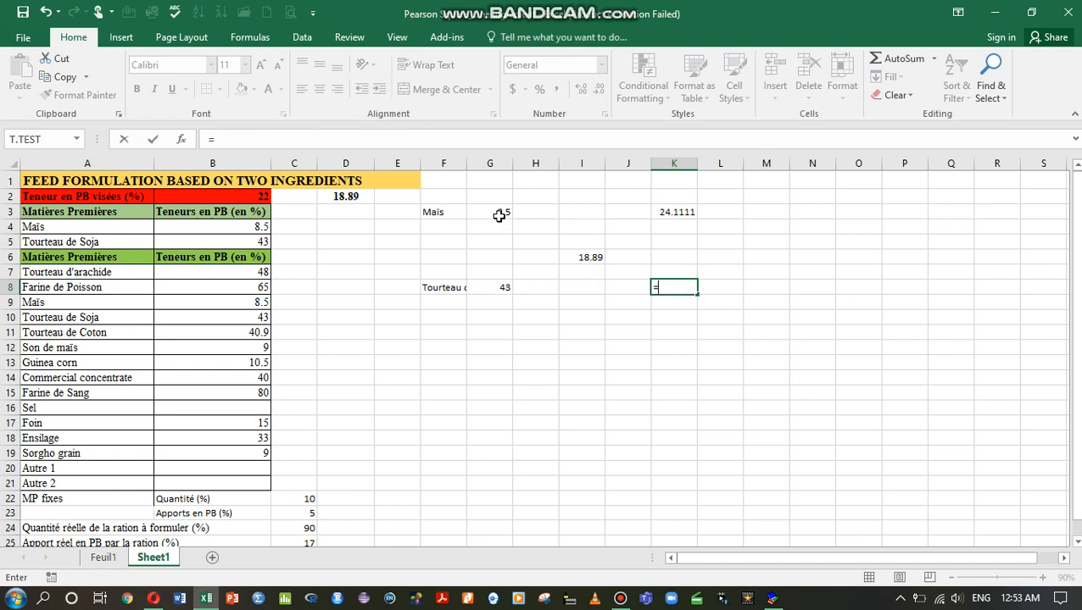
text(abs()
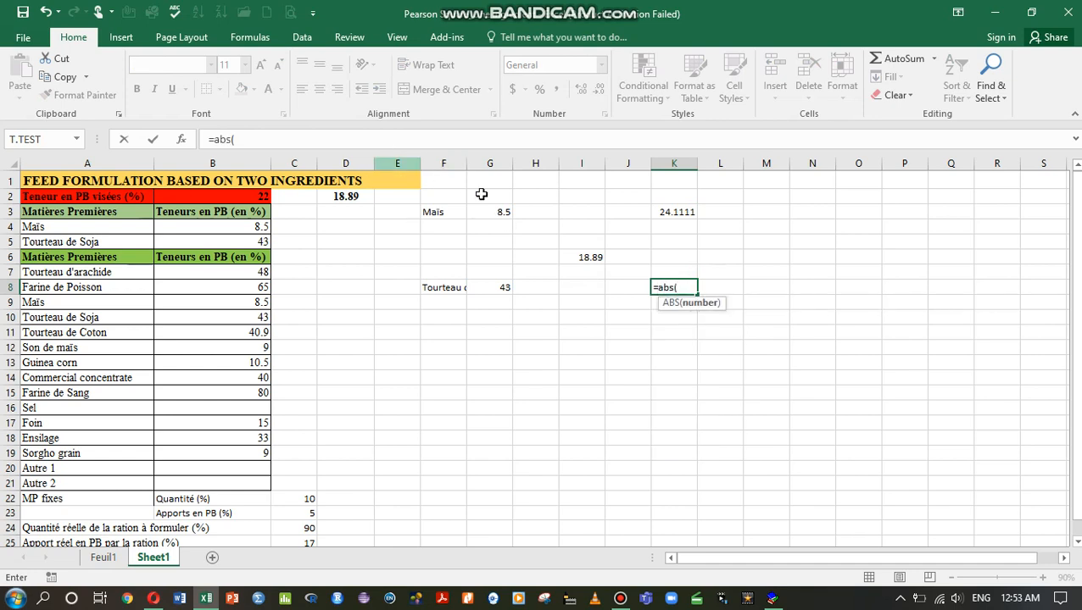
click(496, 211)
text(-)
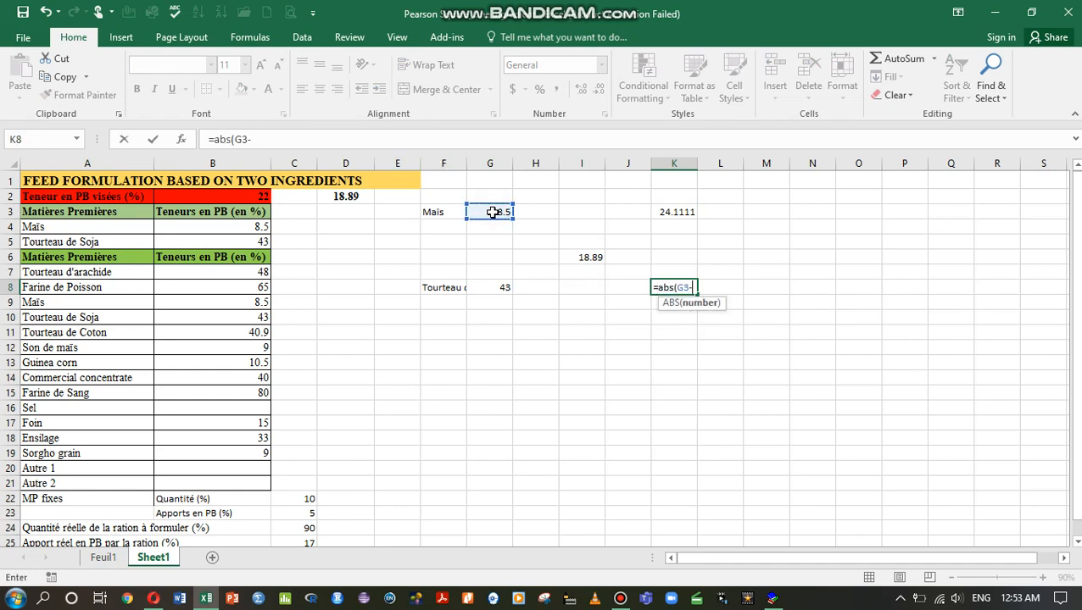
click(577, 256)
text())
key(Return)
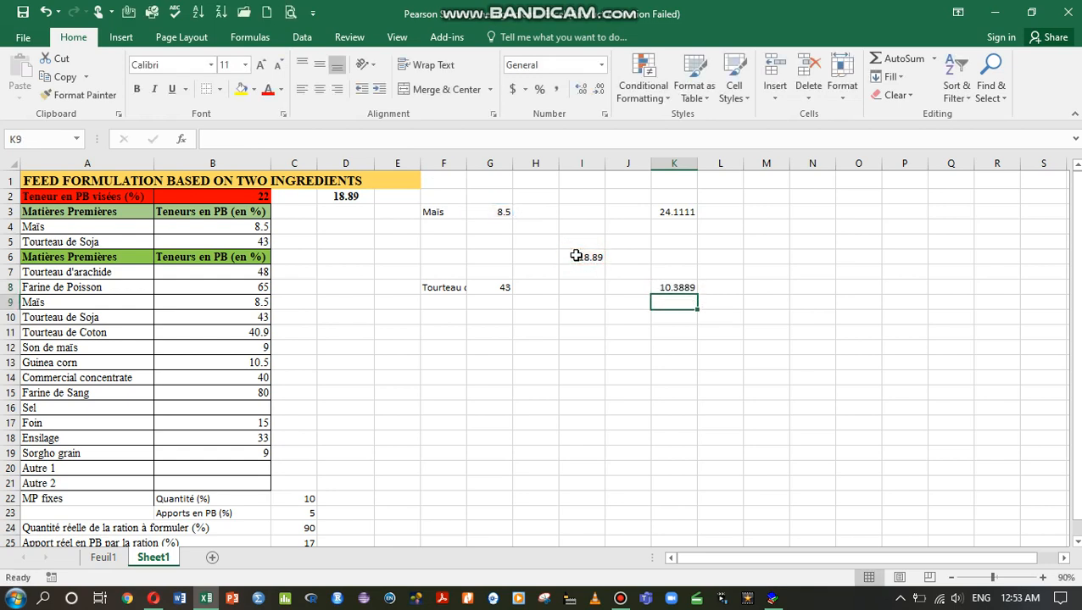
Step: Sum the two Pearson square shares in K9 with =K3+K8 and label the result TOTAL in J9
text(=)
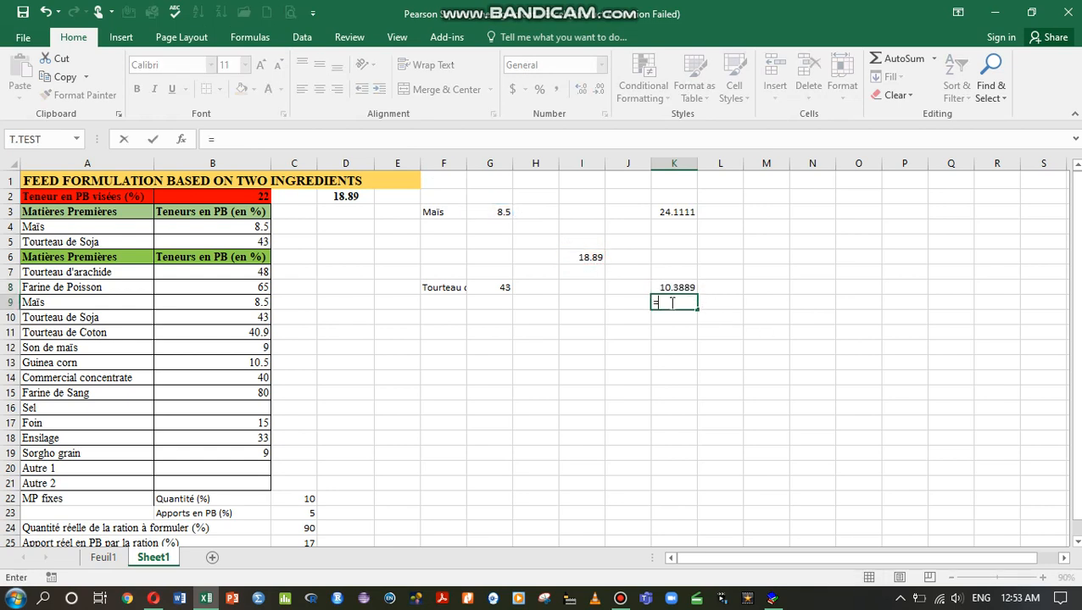
click(683, 221)
text(+)
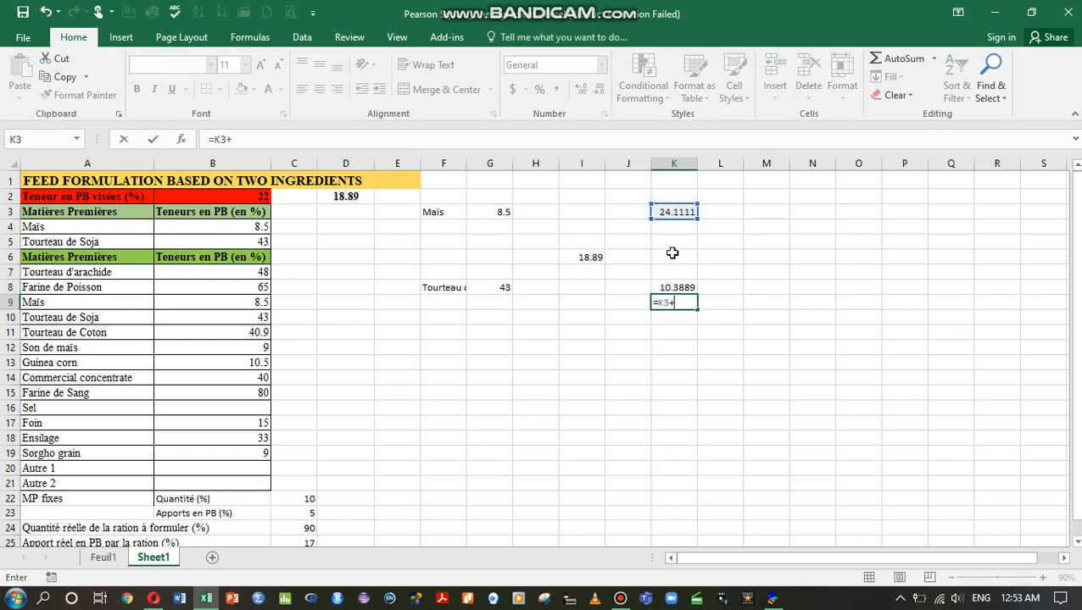
click(669, 286)
key(Return)
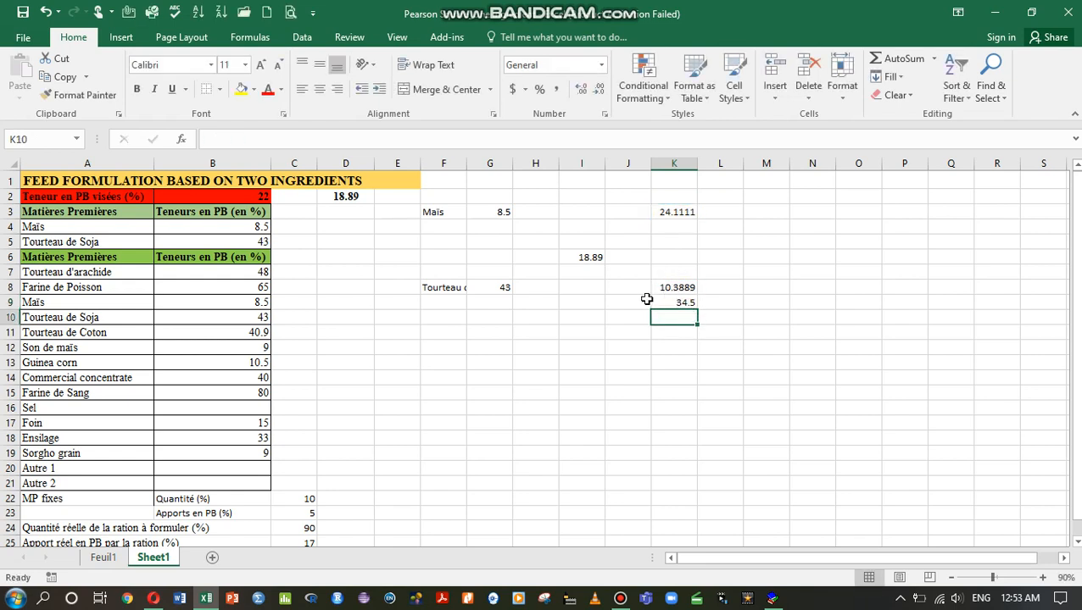
click(638, 303)
text(TOTAL)
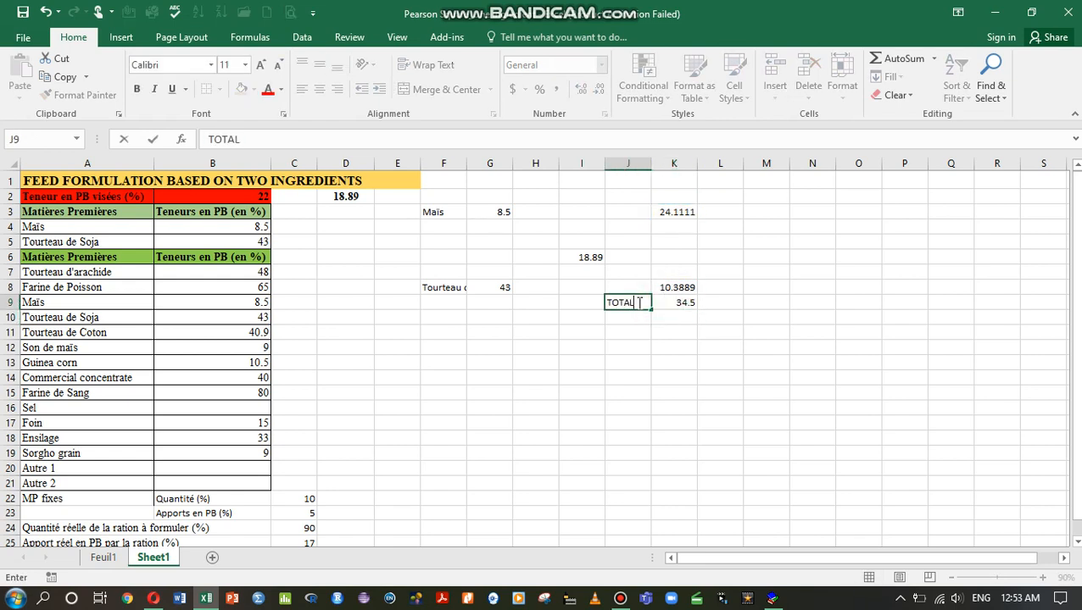
Step: Enter the heading "Quantité de chaque MP (%)" in F11
click(451, 332)
text(AUqn)
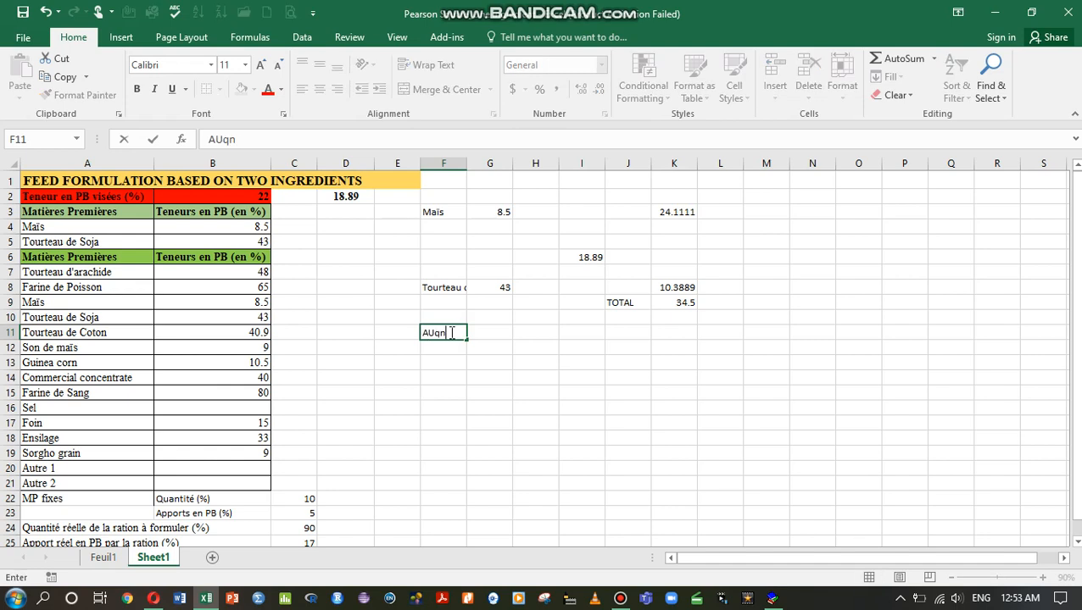
text(t)
key(BackSpace)
key(BackSpace)
key(BackSpace)
key(BackSpace)
key(BackSpace)
text(Quantité de chaque MP)
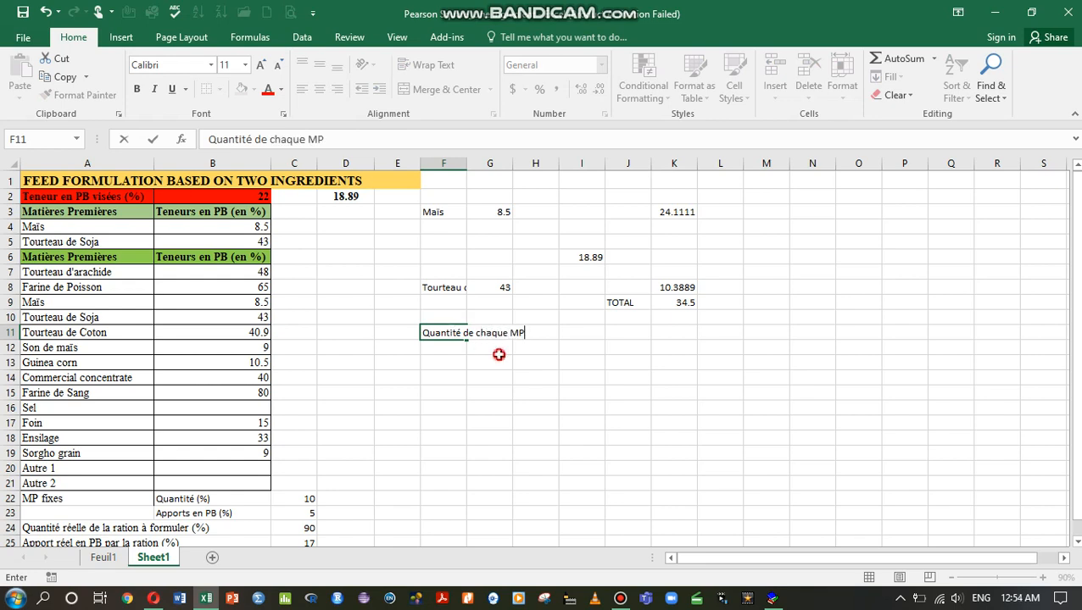
key(Return)
click(452, 332)
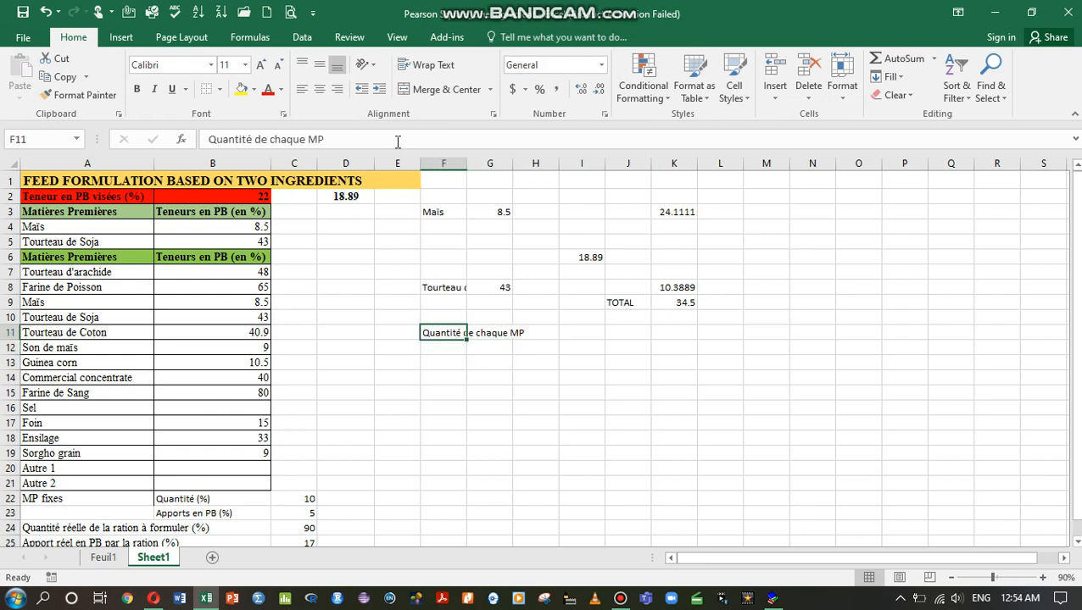
click(398, 140)
text((%))
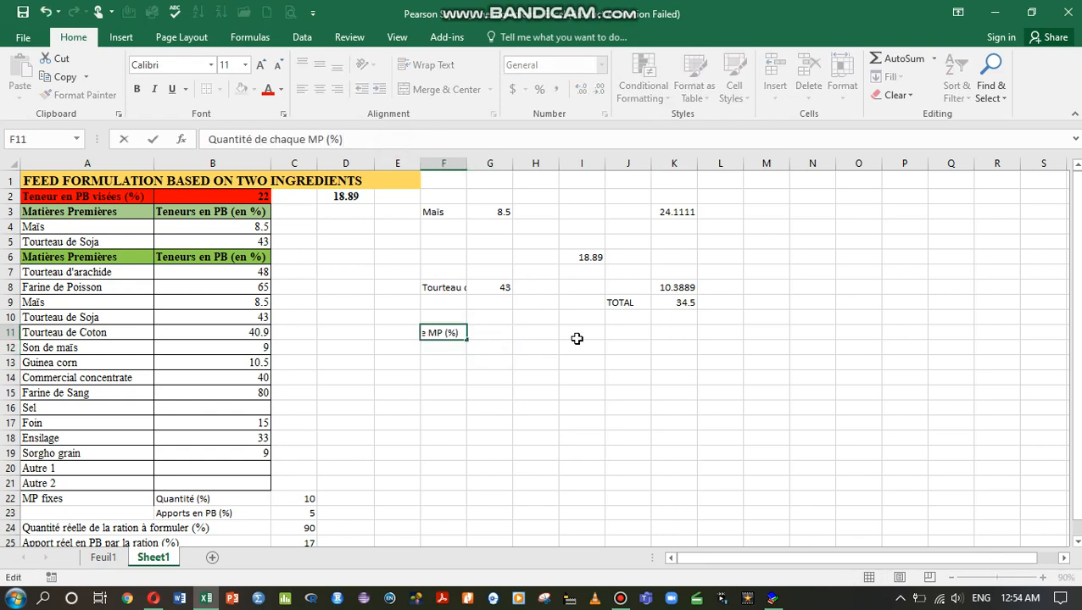
Step: Link the two ingredient names below the quantity heading with =A4 in F12 and =A5 in F13
click(457, 349)
text(=)
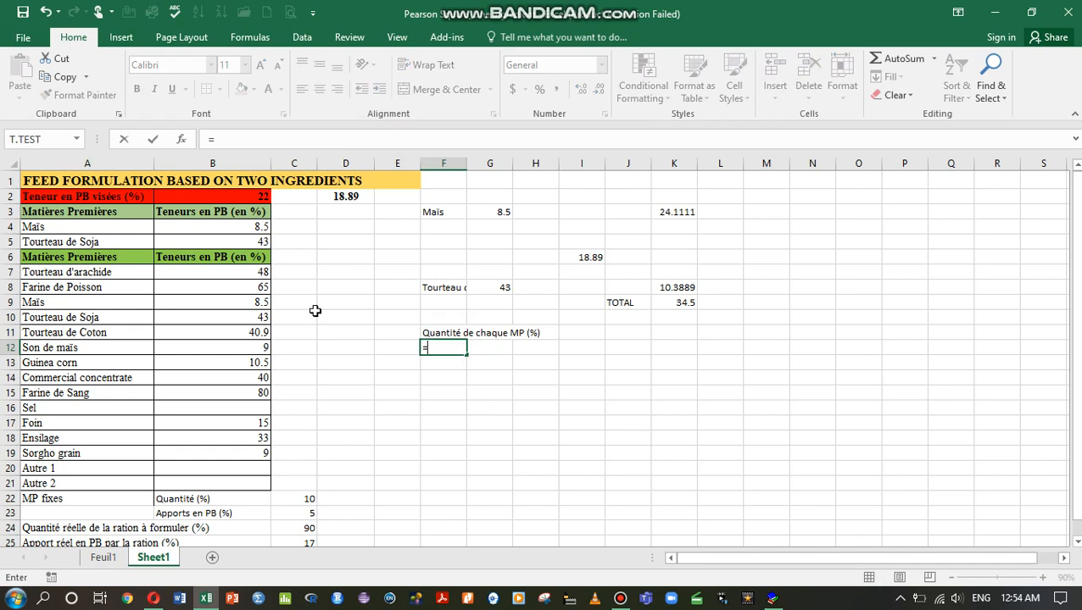
click(113, 226)
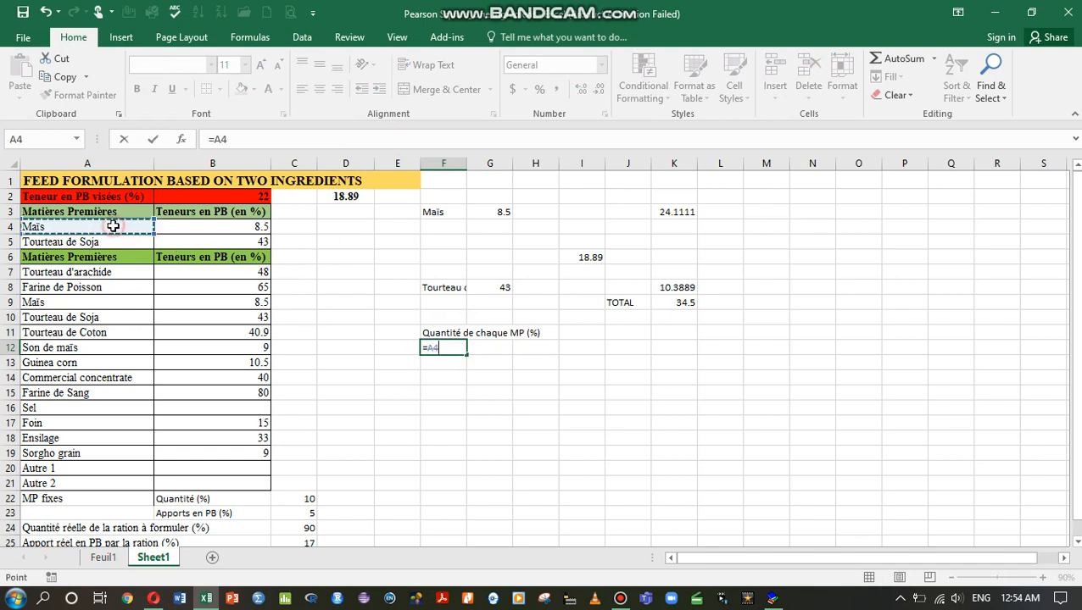
key(Return)
text(=)
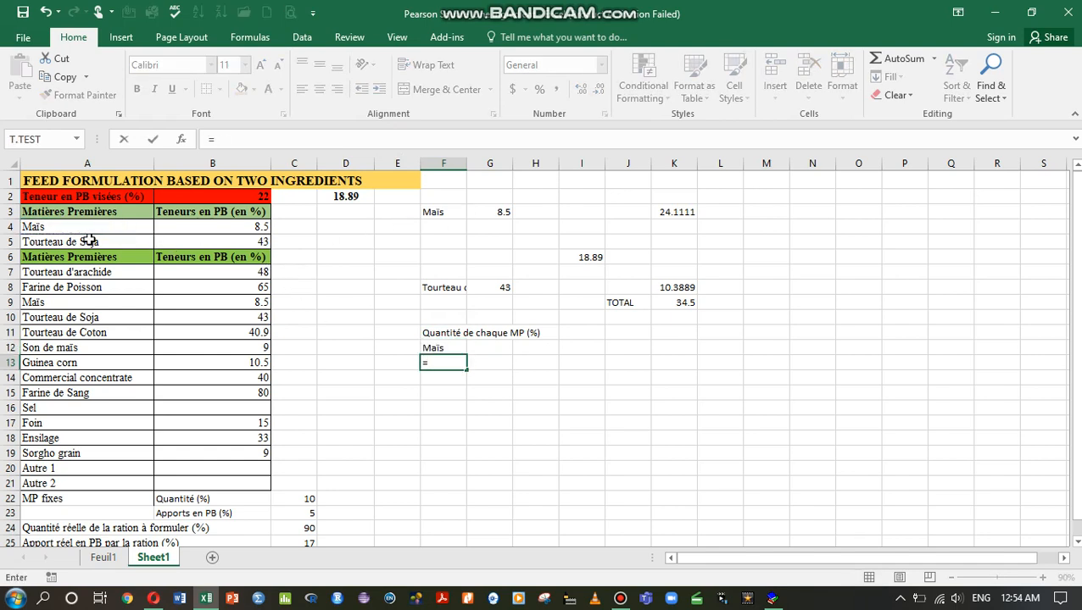
click(88, 242)
key(Return)
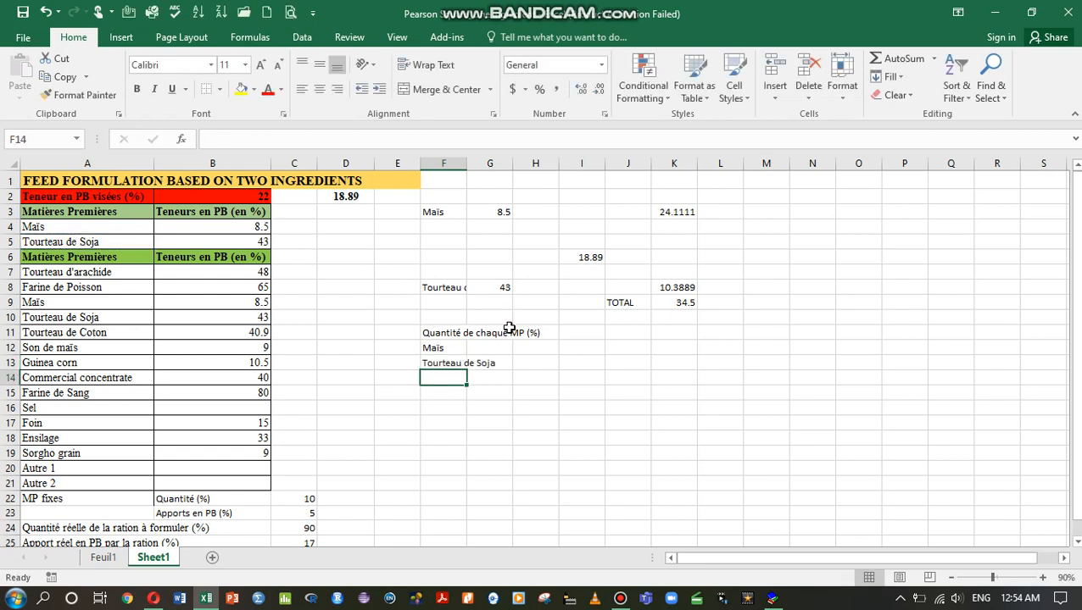
Step: Calculate the maize quantity in G12 from its share of the total and the actual ration quantity, =(K3/K9)*C24
click(499, 349)
text(=)
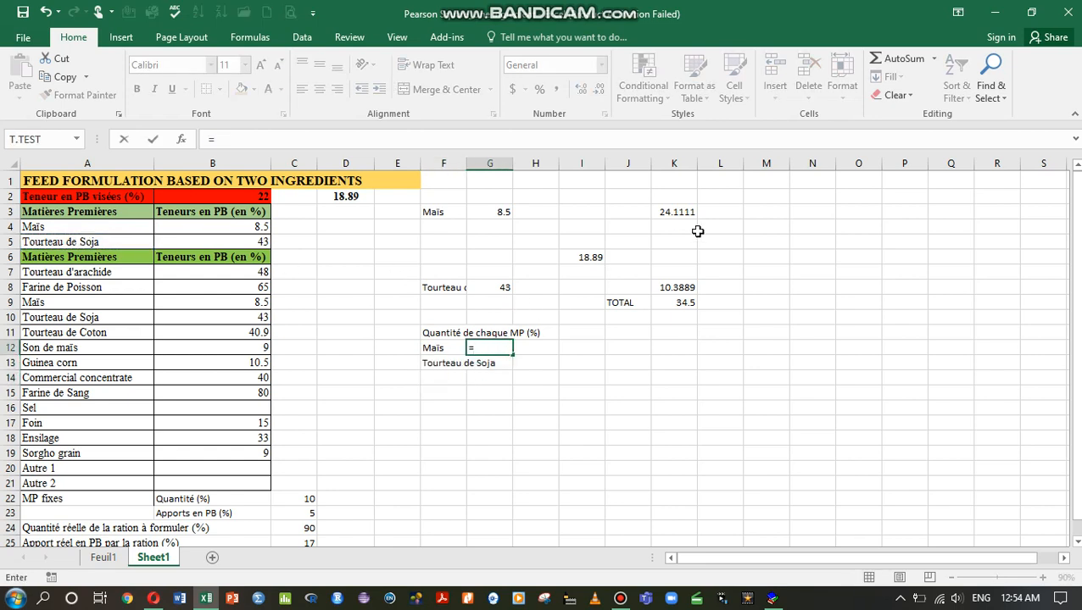
click(679, 212)
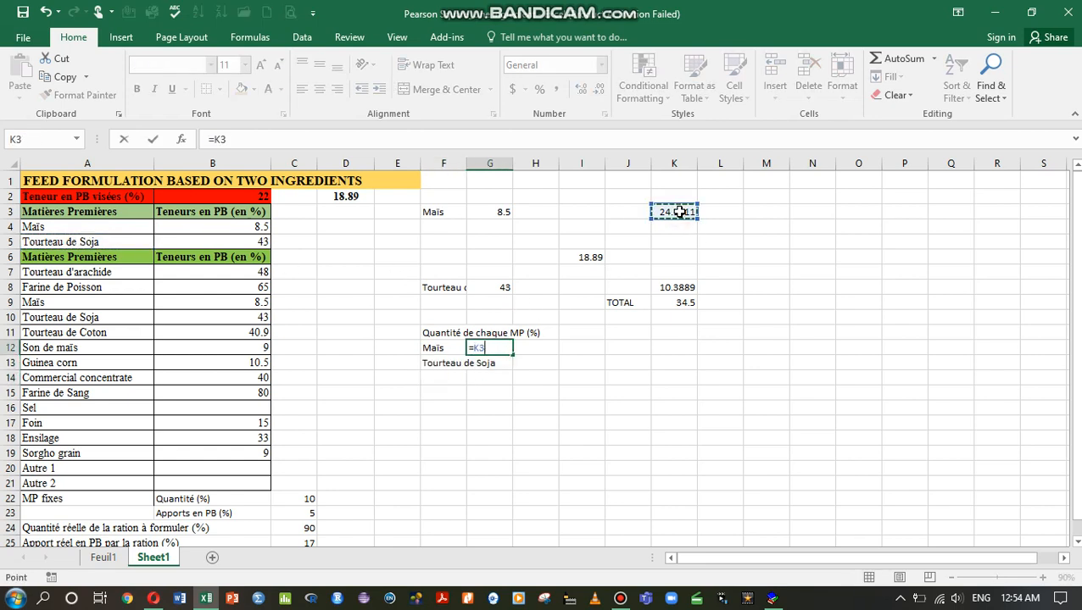
key(BackSpace)
key(BackSpace)
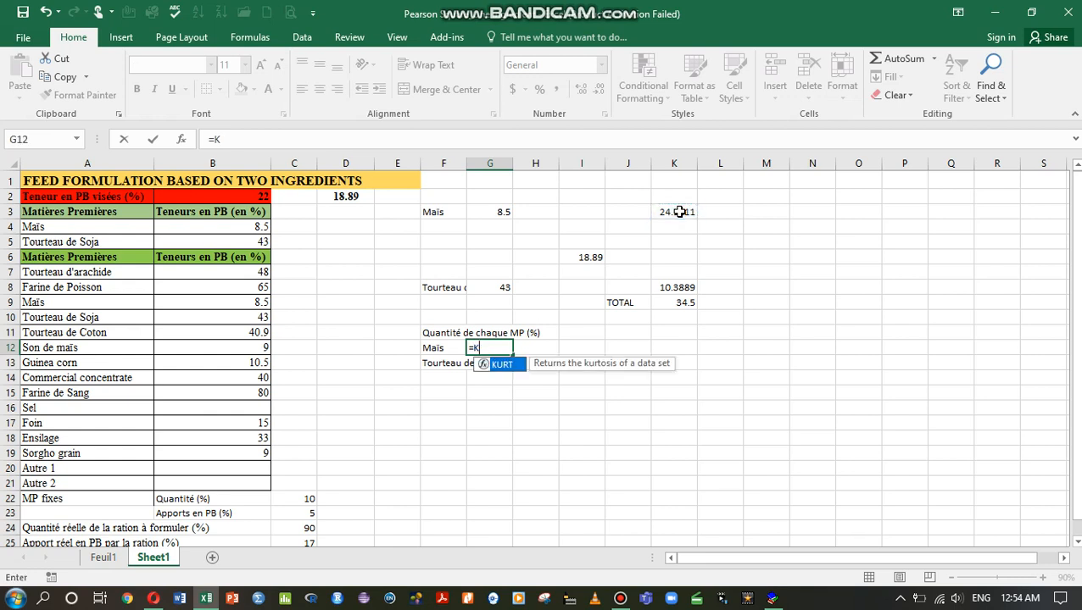
text(()
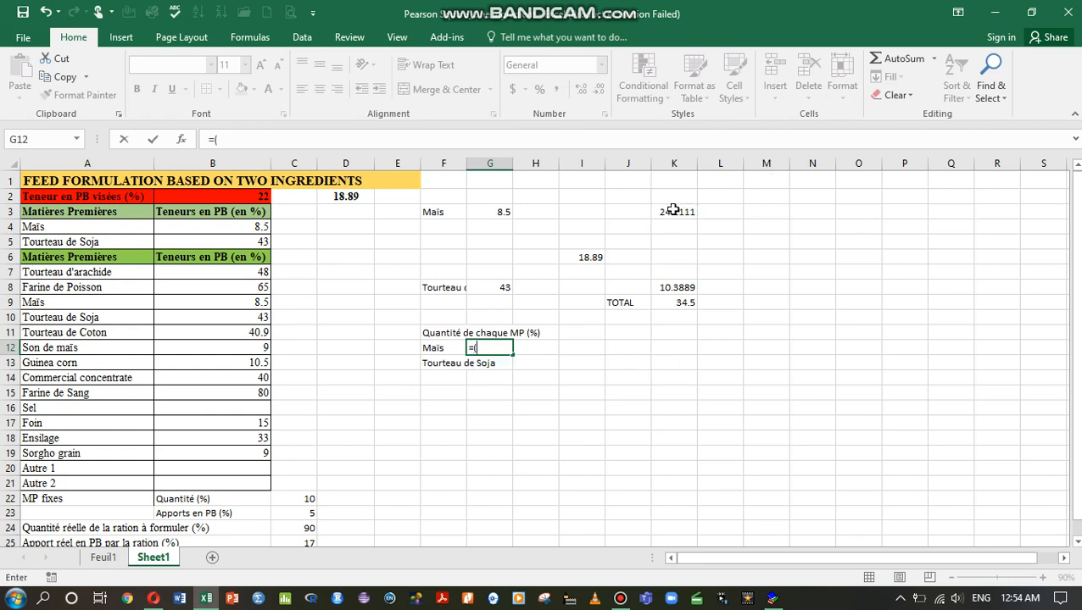
click(670, 211)
text(/)
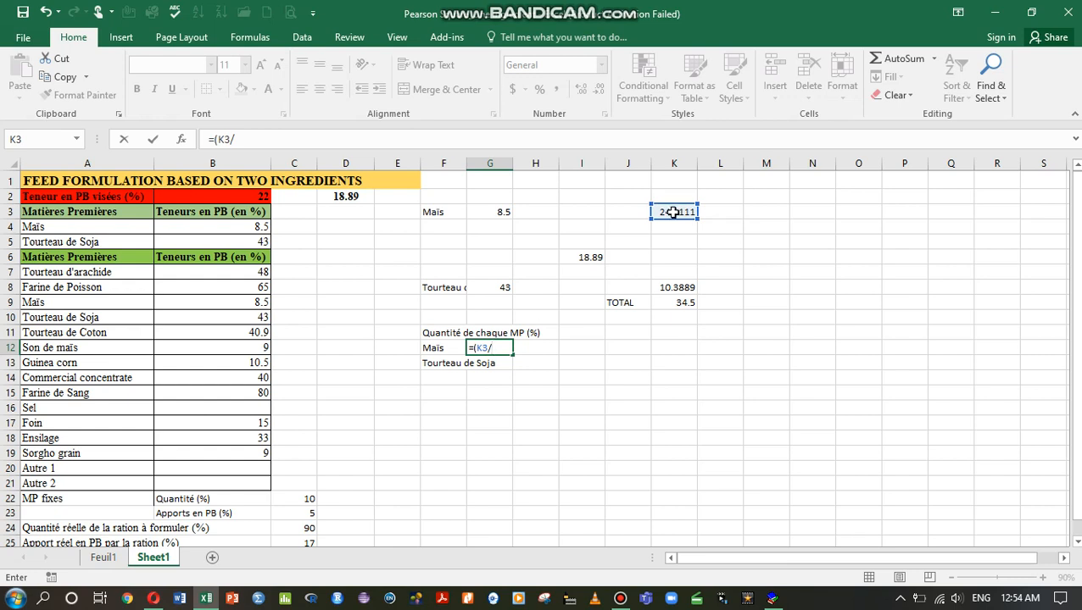
click(672, 302)
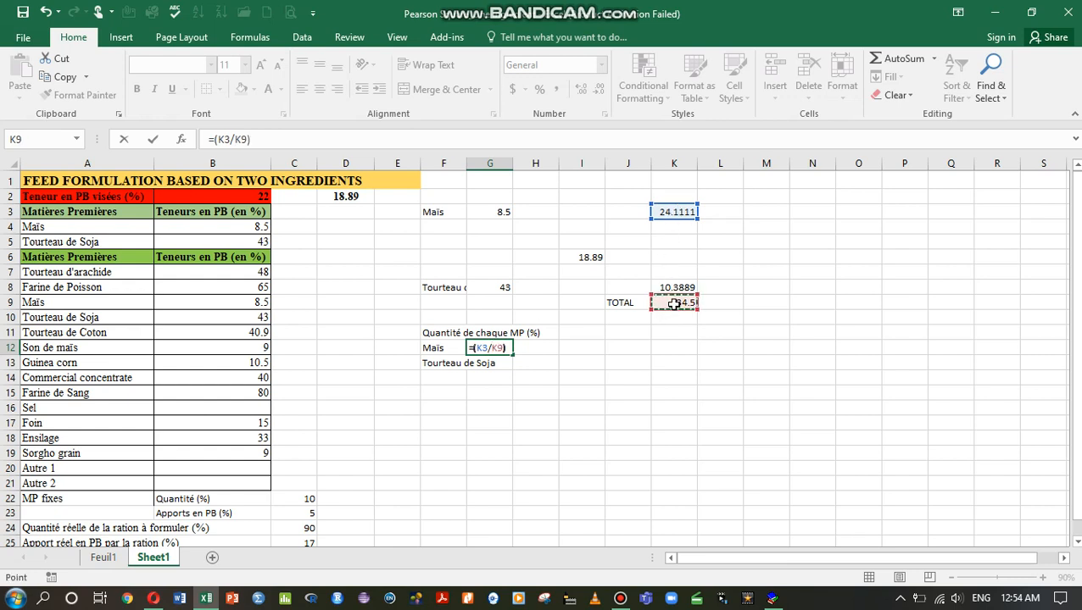
text()*)
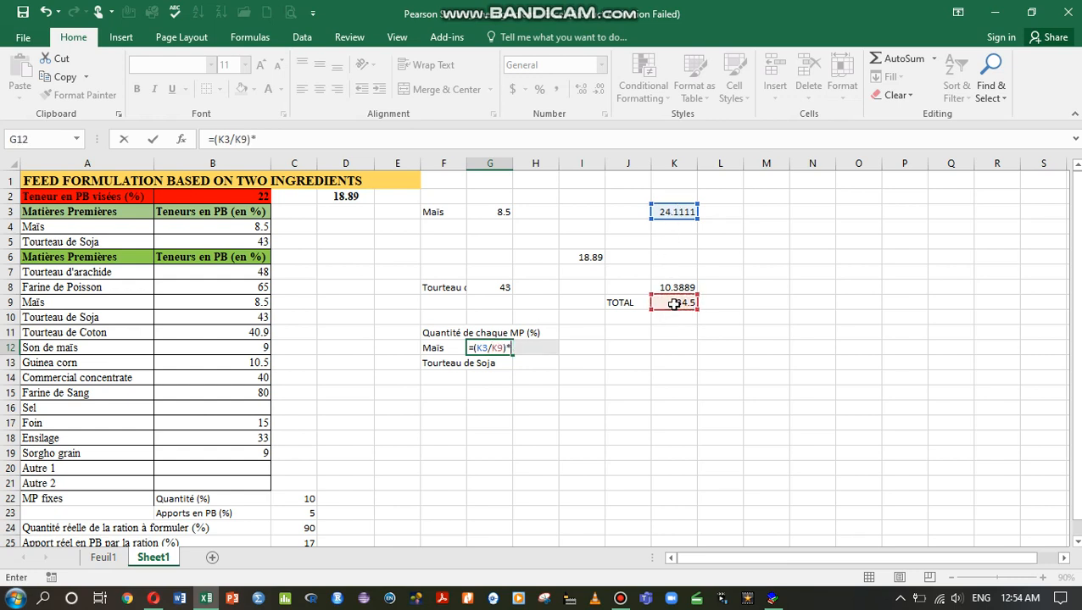
text(90)
key(BackSpace)
key(BackSpace)
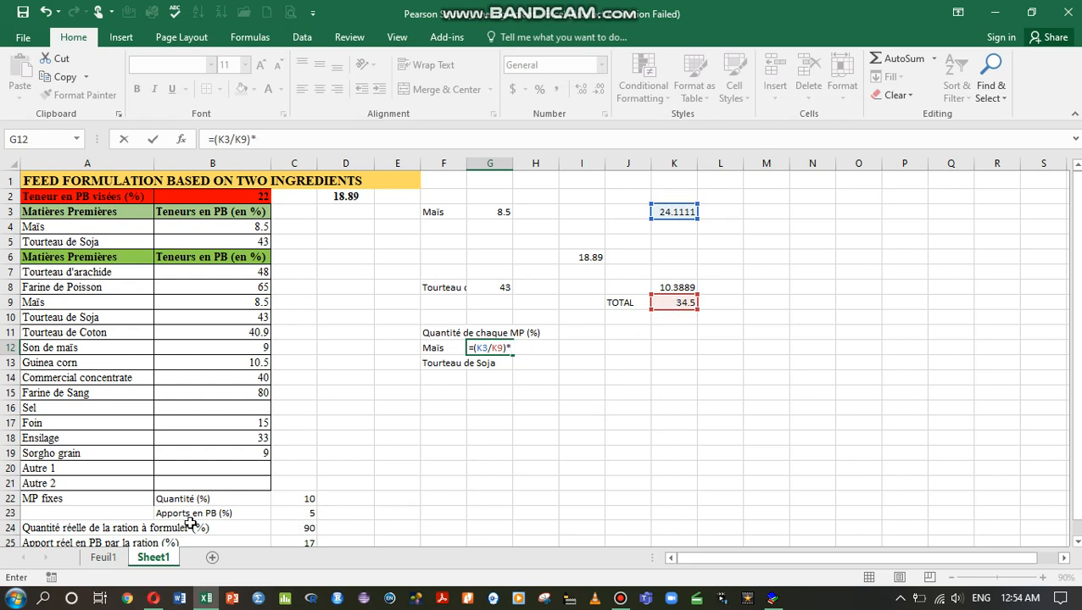
click(300, 526)
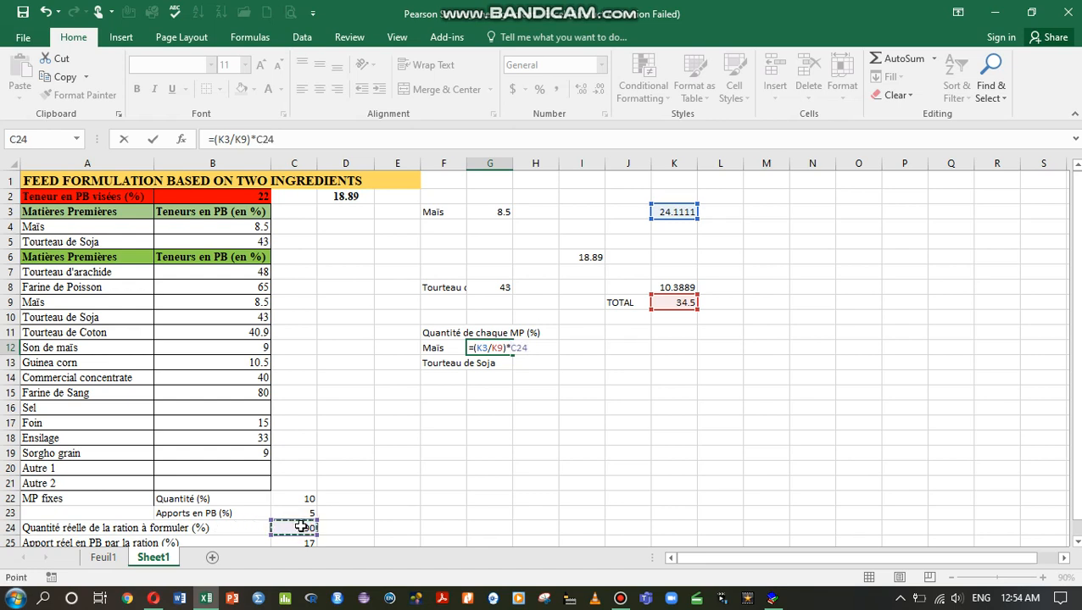
key(Return)
Step: Calculate the soybean meal quantity in G13 from its share of the total and the actual ration quantity, =(K8/K9)*C24
text(=)
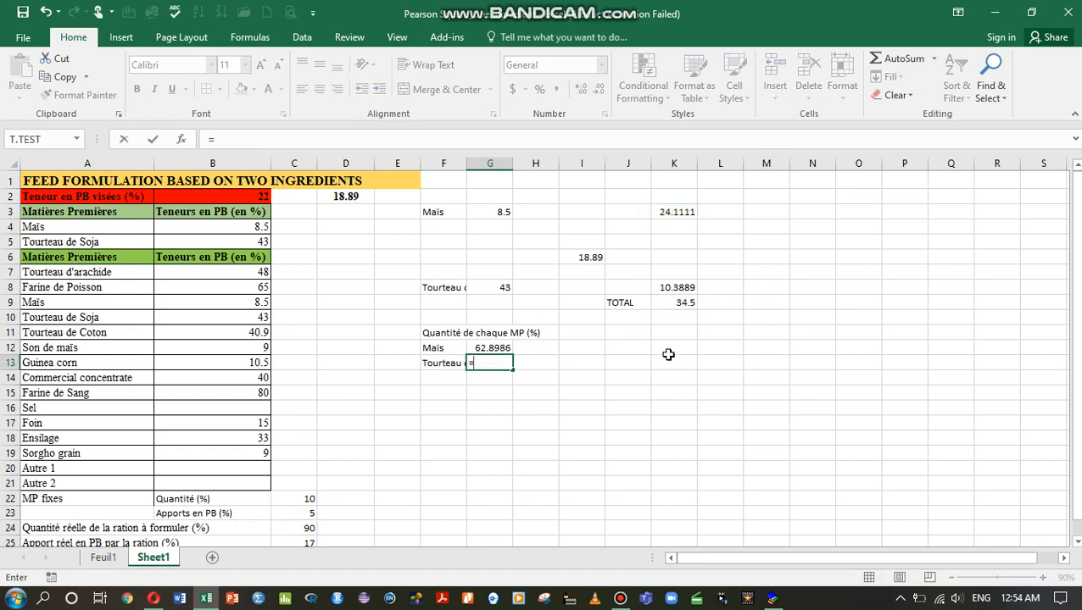
text(()
click(675, 287)
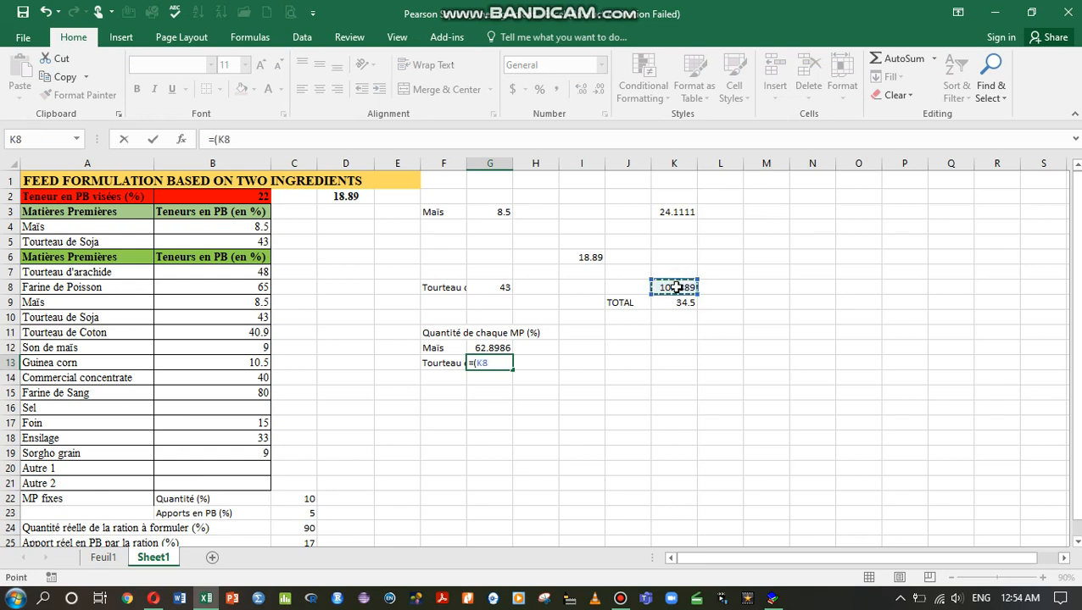
text(/)
click(670, 302)
text())
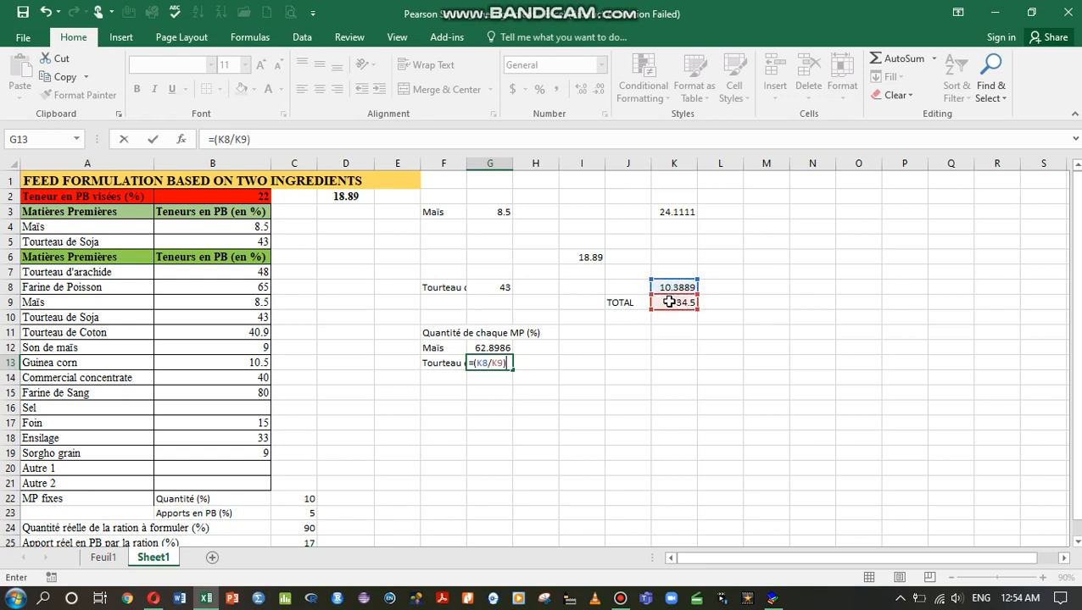
text(*)
click(301, 528)
key(Return)
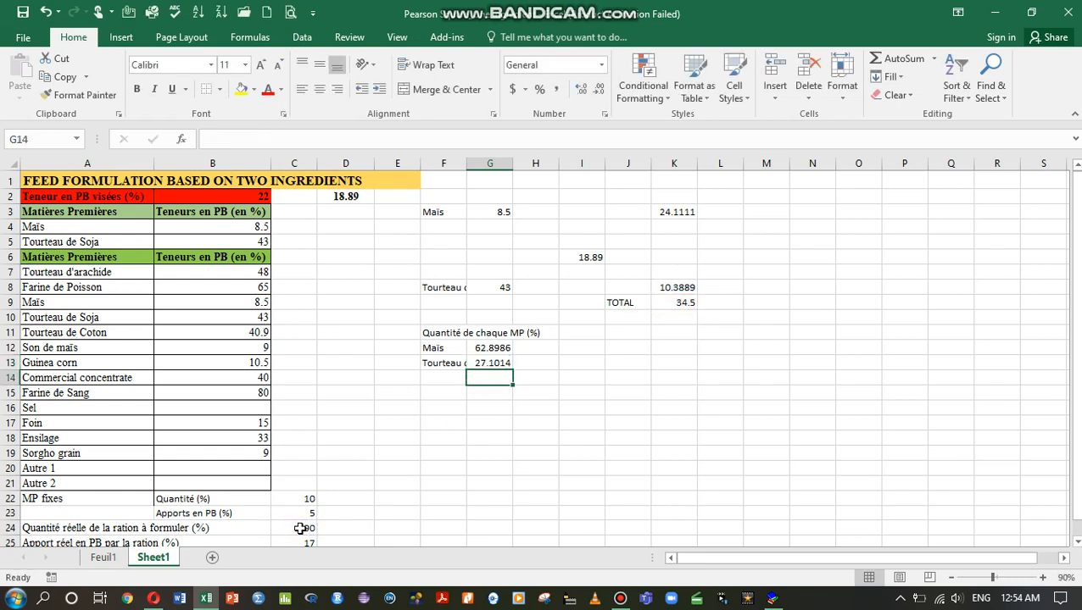
Step: Add a row labelled Total in F14 and sum both ingredient quantities in G14 with =G12+G13
click(487, 348)
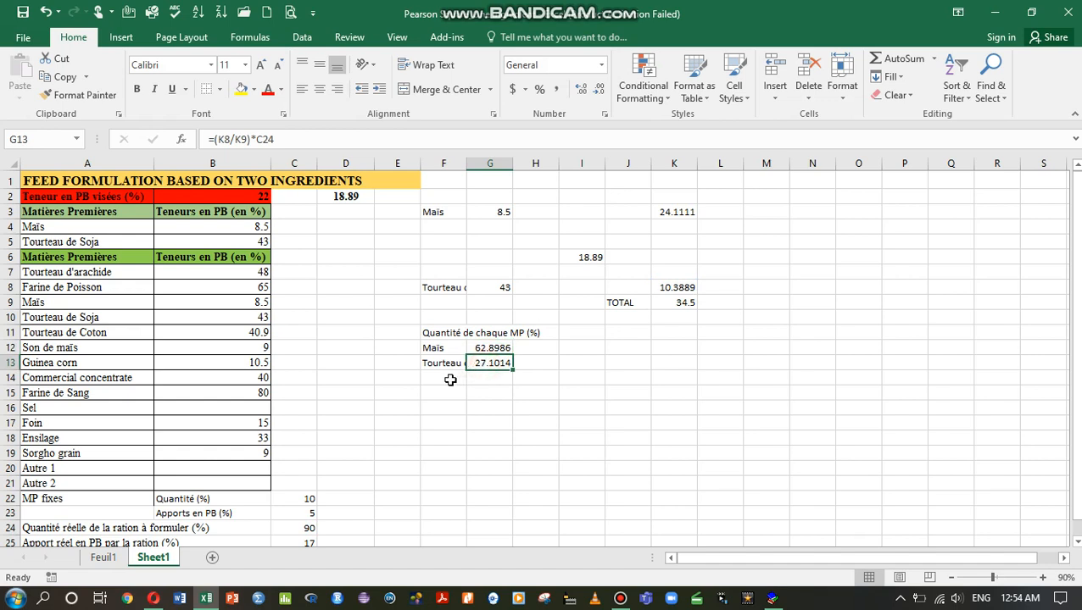
click(450, 380)
text(Total)
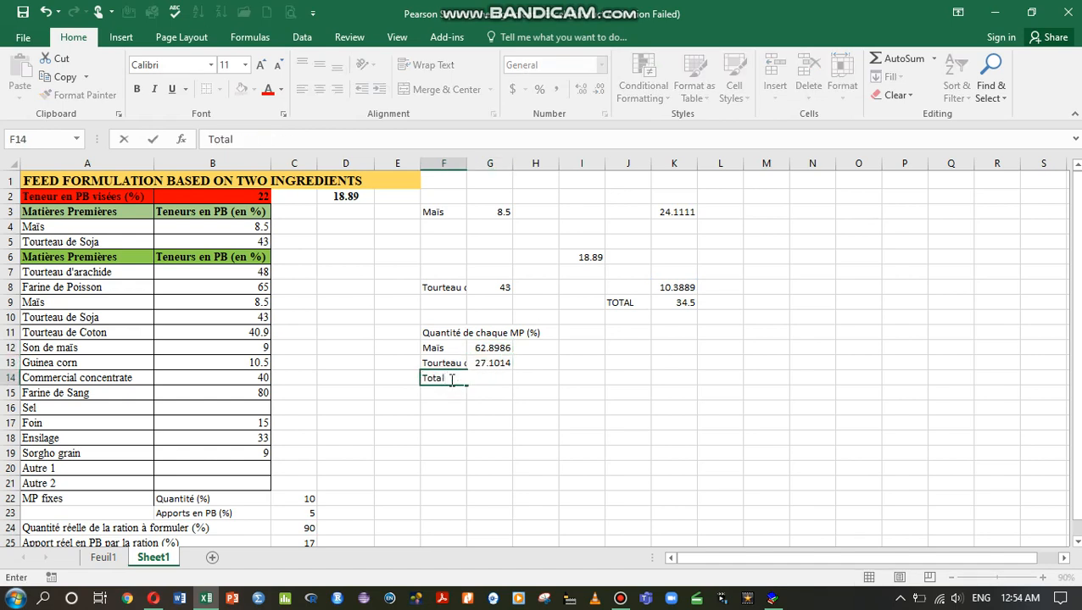
click(492, 400)
click(498, 379)
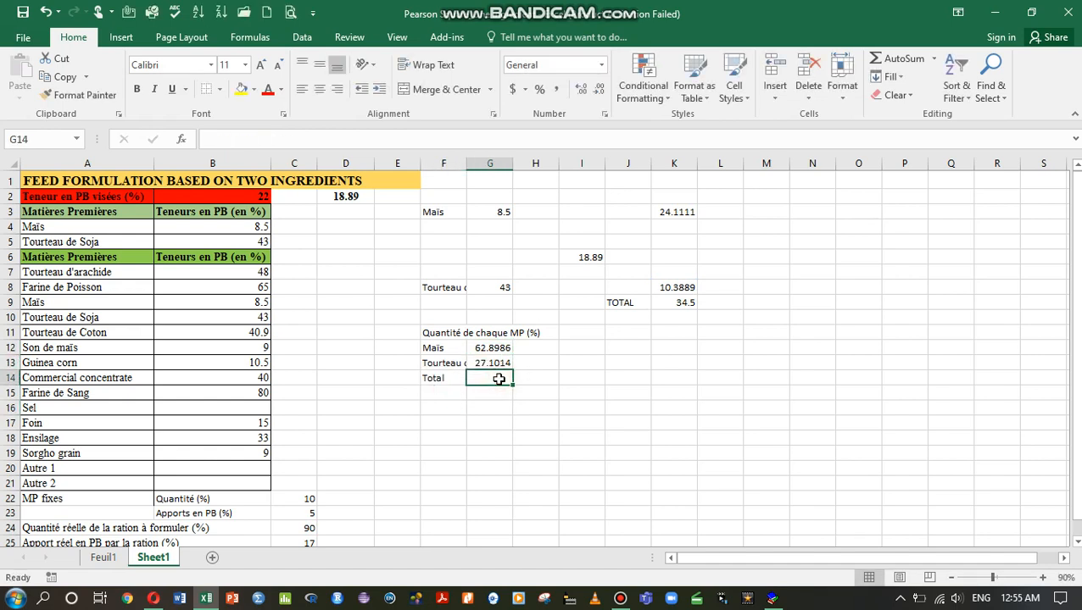
text(=)
click(479, 348)
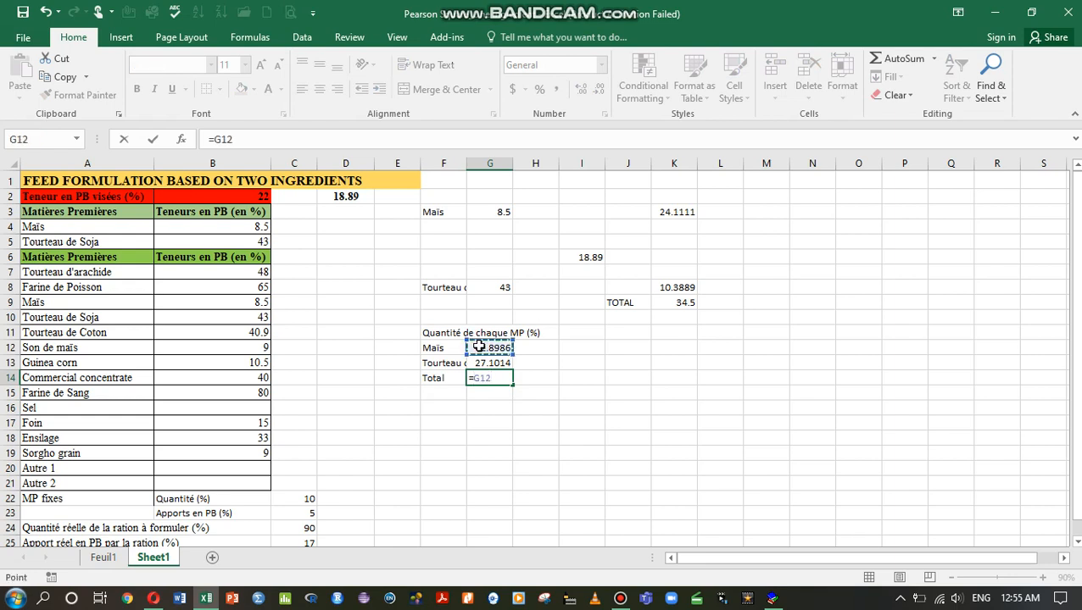
text(+)
click(482, 363)
key(Return)
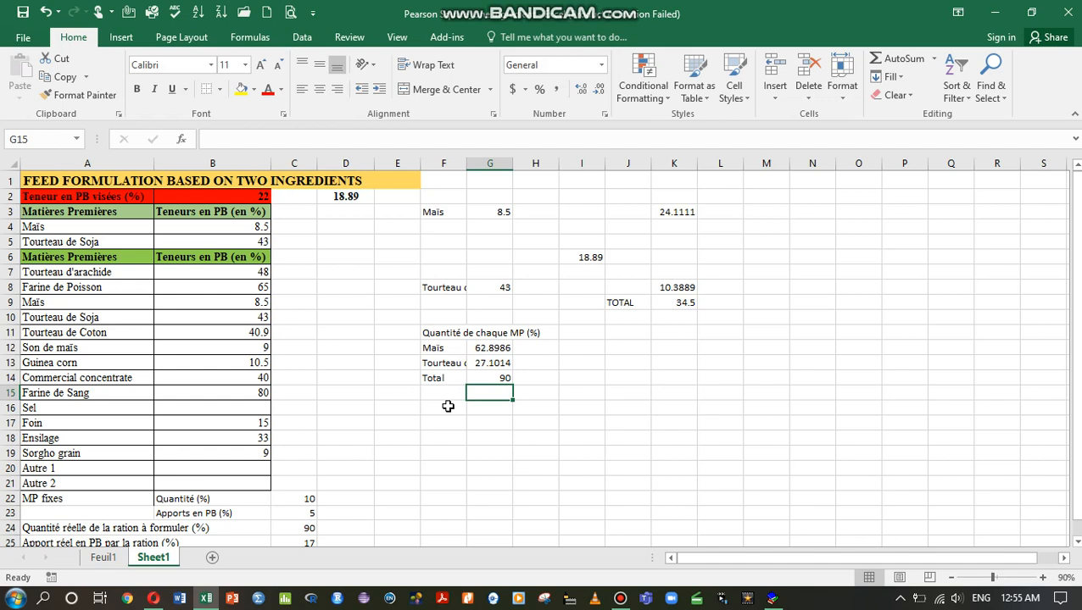
Step: Enter the heading "Vérification des apports" in F16
click(448, 407)
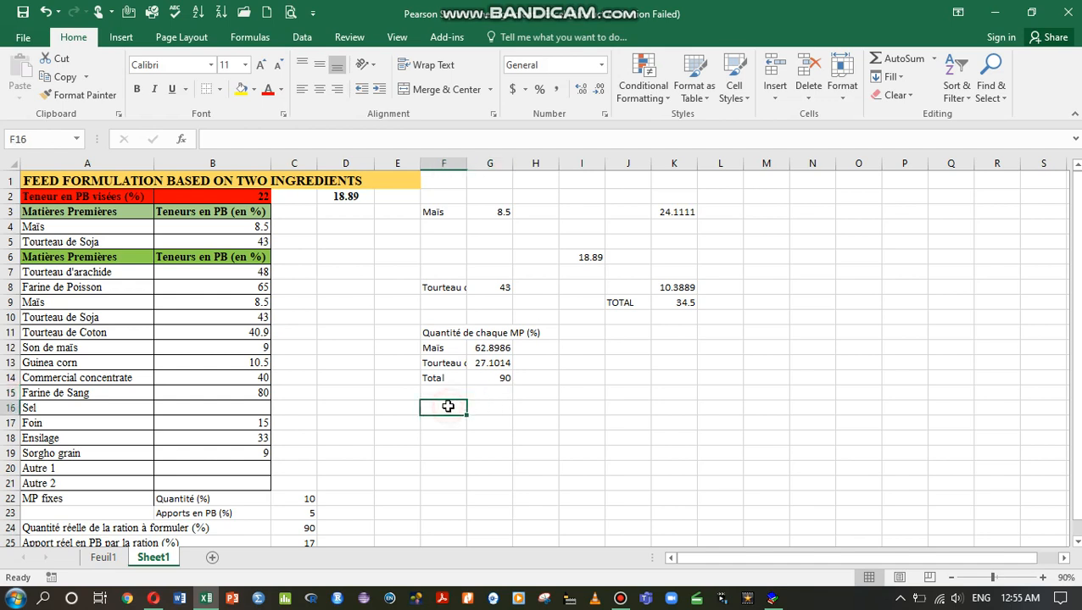
text(Vérification)
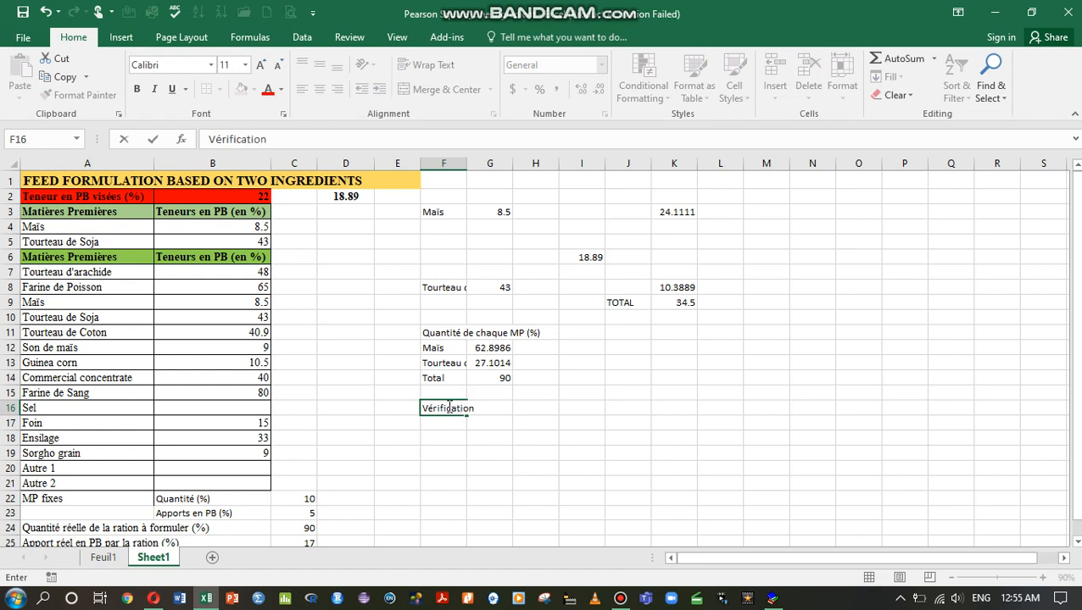
text( des ap)
key(BackSpace)
text(app)
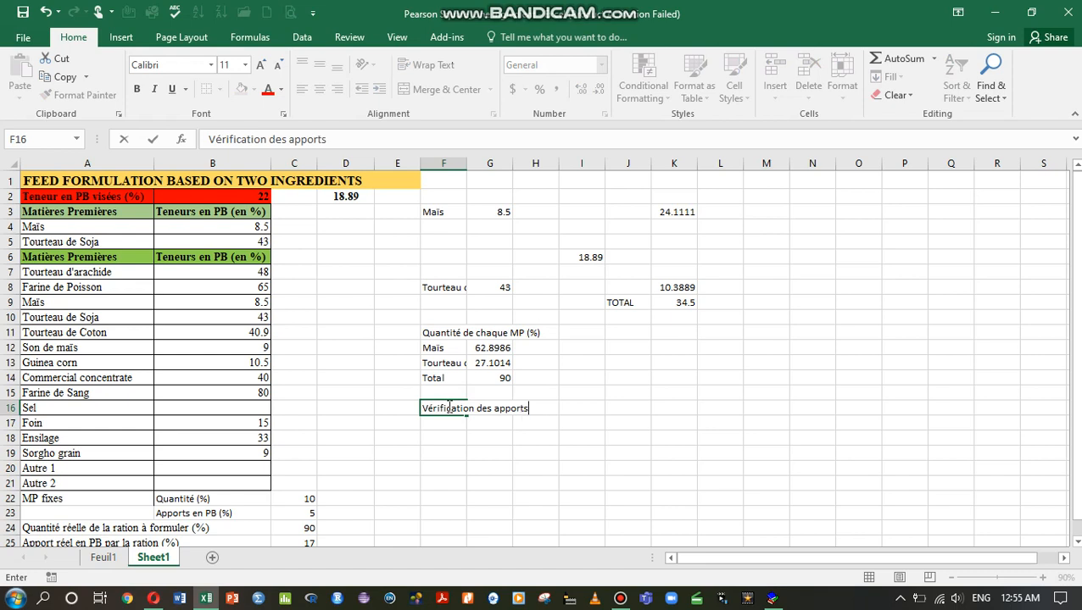
Step: Label the verification rows by linking F17 to the Maïs name in A4 and F18 to the Tourteau de Soja name in A5
click(447, 422)
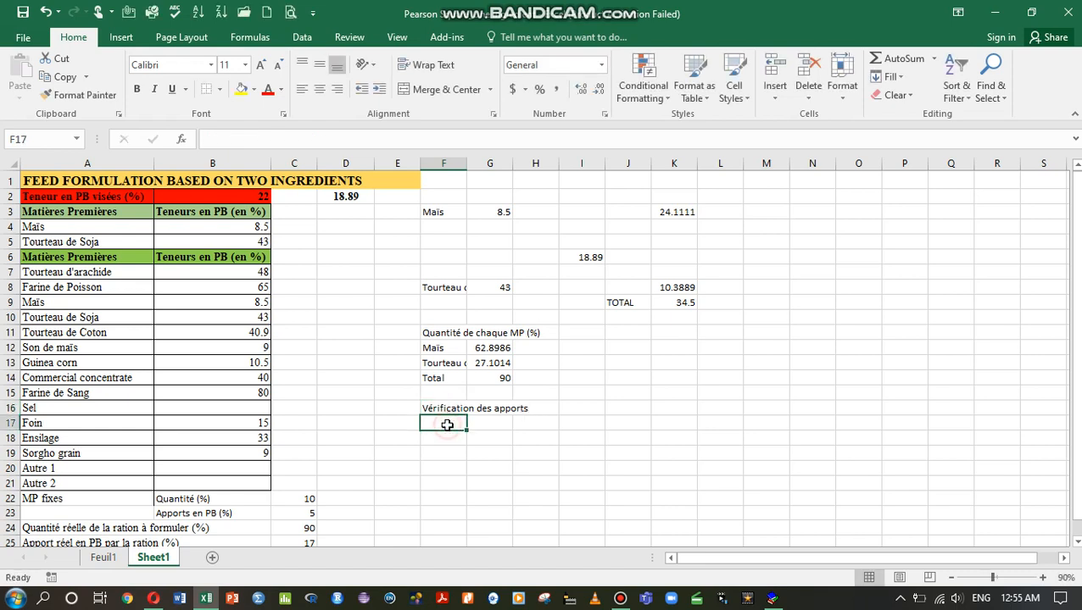
text(=)
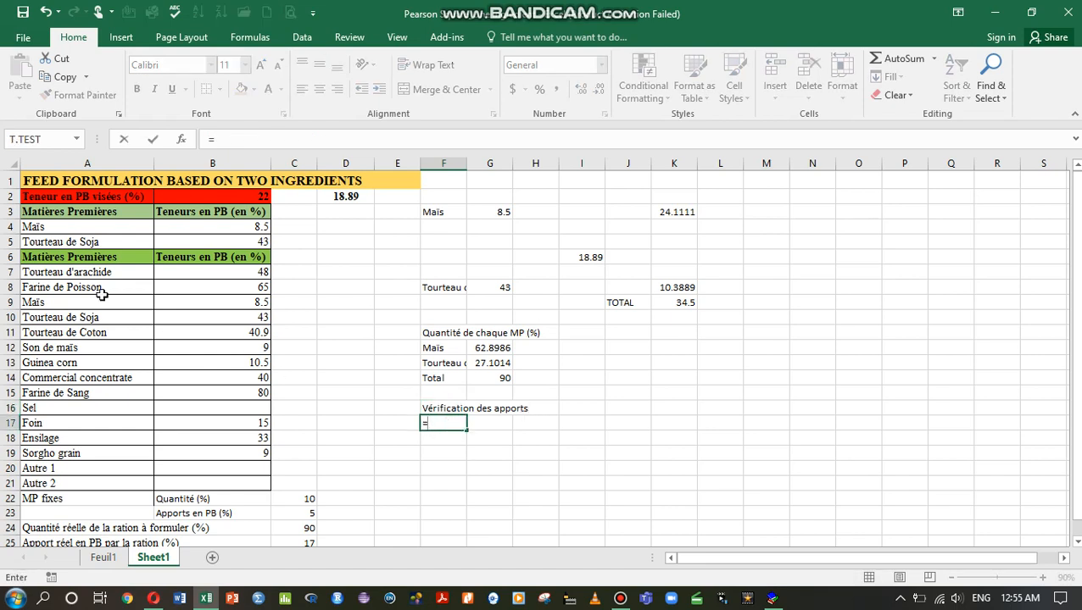
click(55, 228)
key(Return)
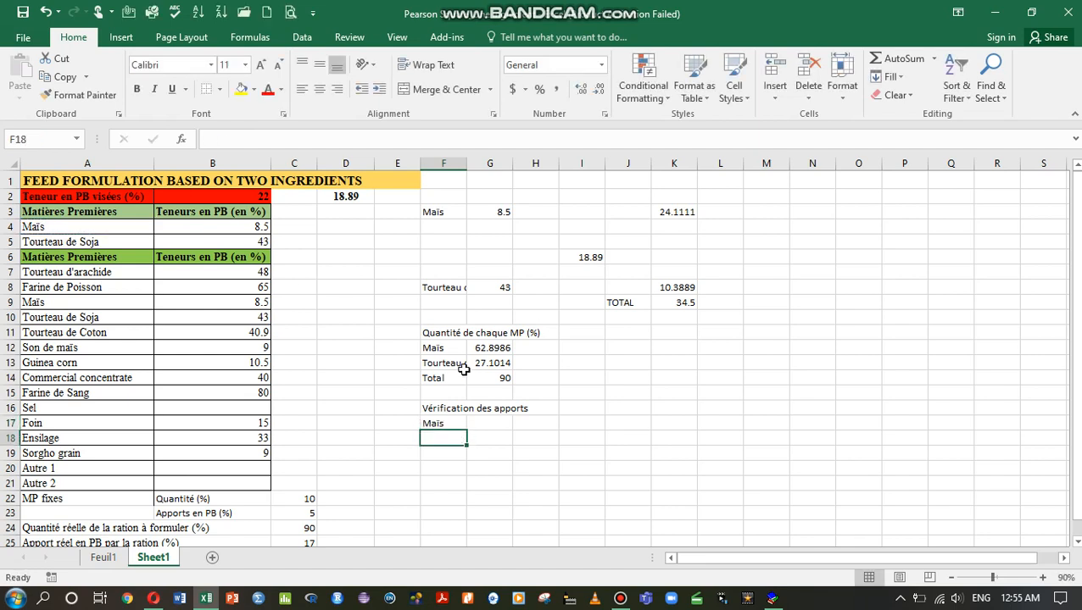
text(=)
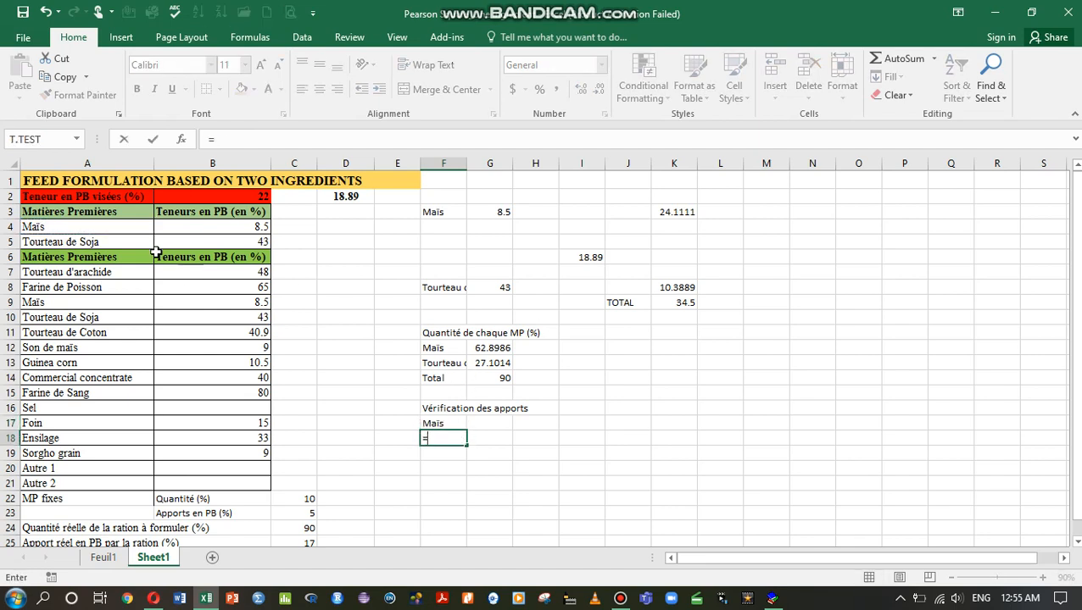
click(93, 246)
key(Return)
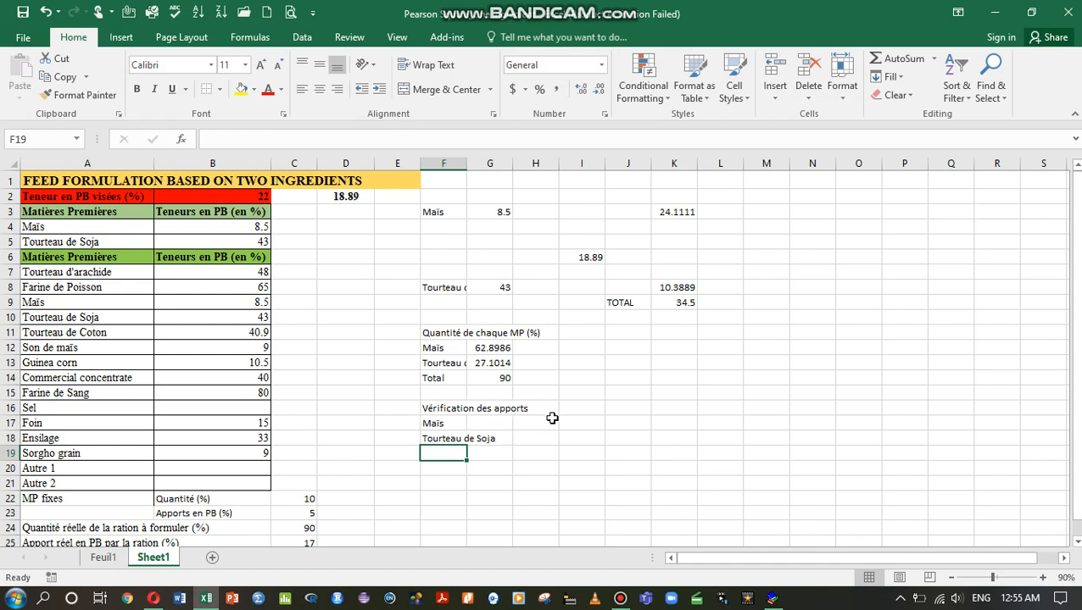
Step: Enter the column heading "Apports en PB (%)" in G16
click(491, 423)
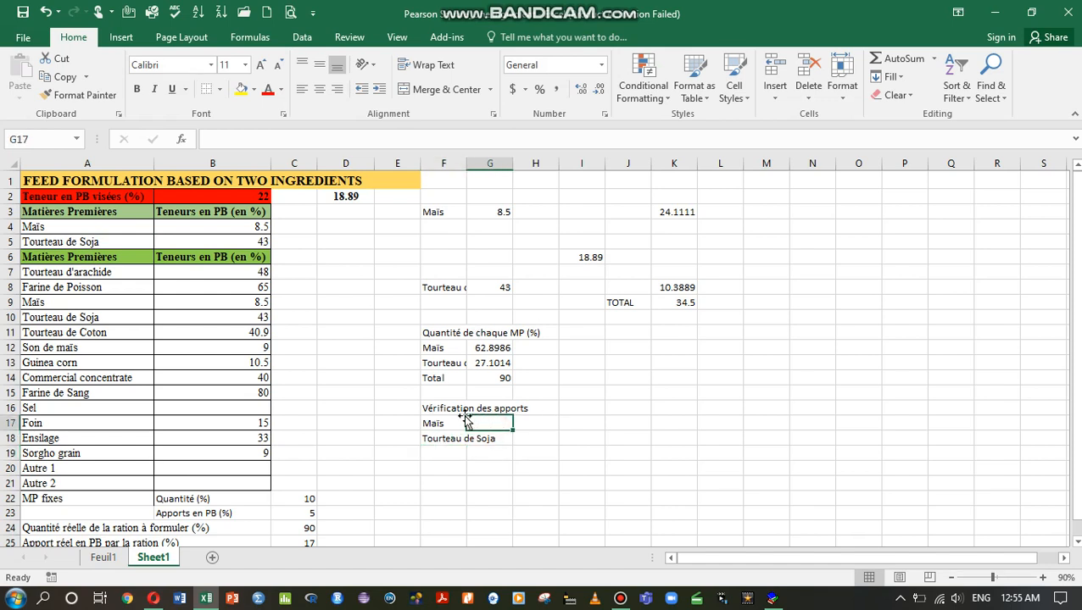
click(493, 409)
text(Tene)
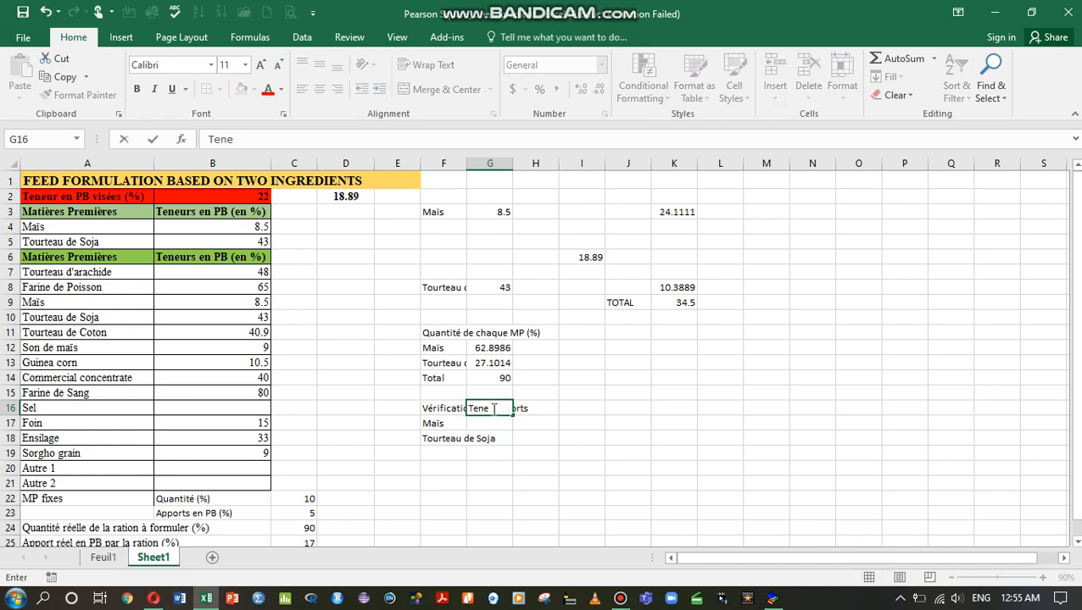
key(BackSpace)
key(BackSpace)
key(BackSpace)
key(BackSpace)
text(Apports en PB (%)
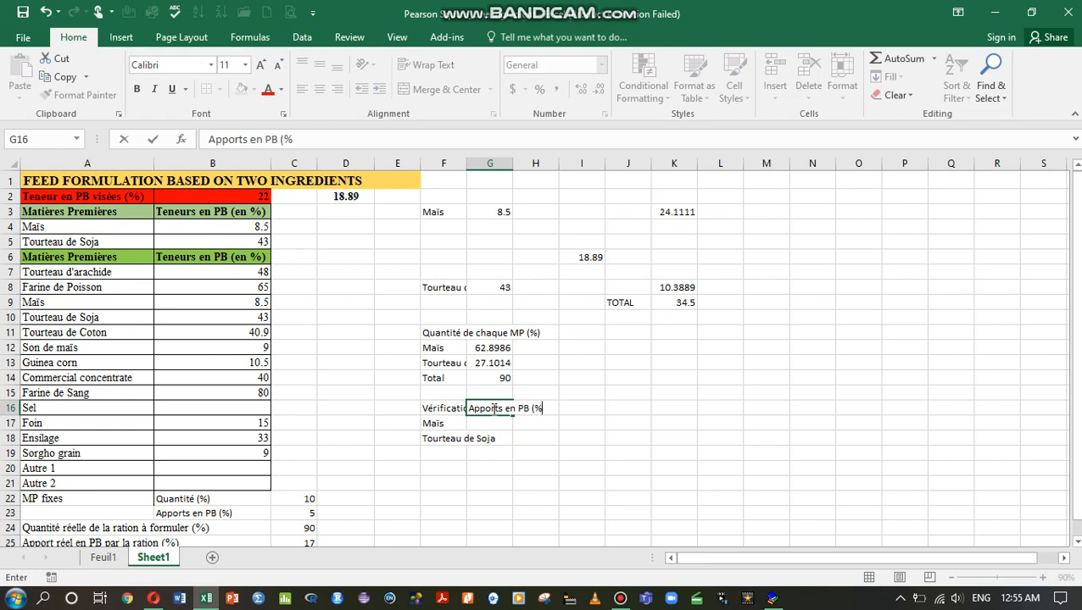
Step: Calculate the maize PB contribution in G17 with the formula =(B4/100)*C24
click(509, 428)
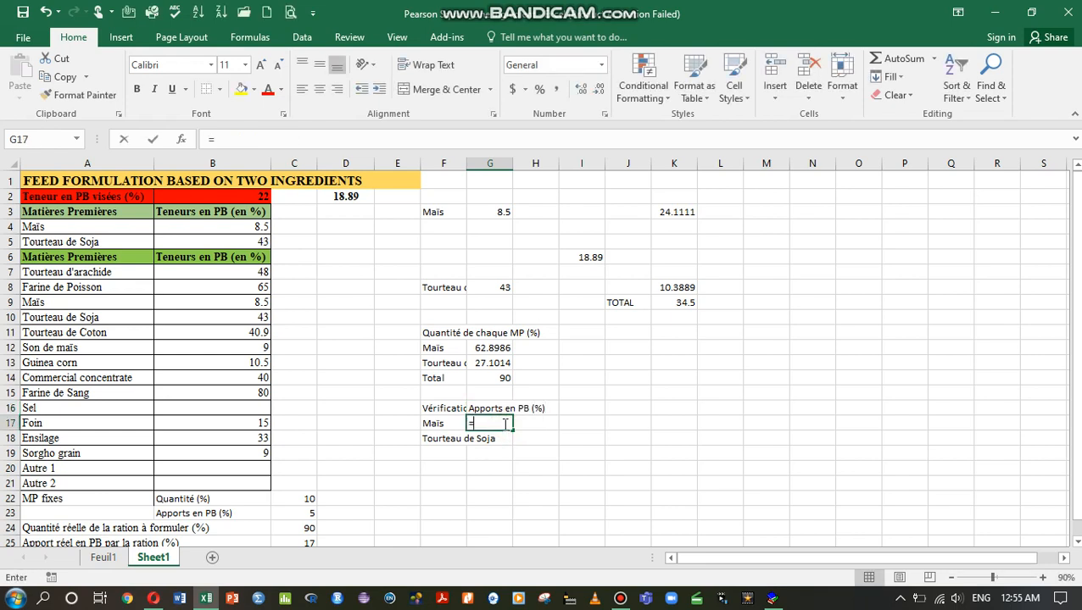
text(=)
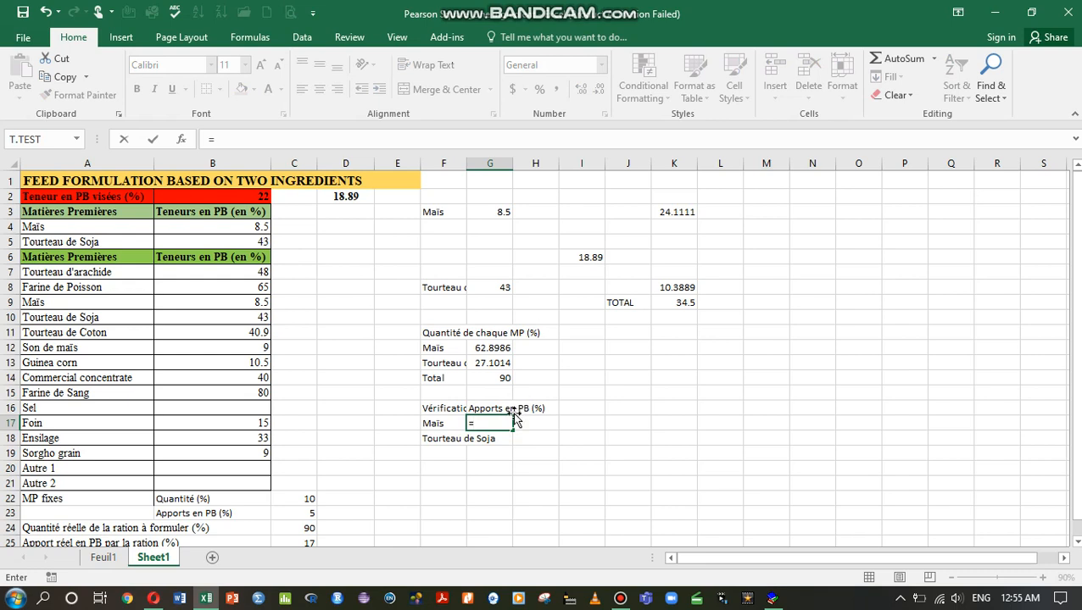
text(()
click(247, 228)
text(/)
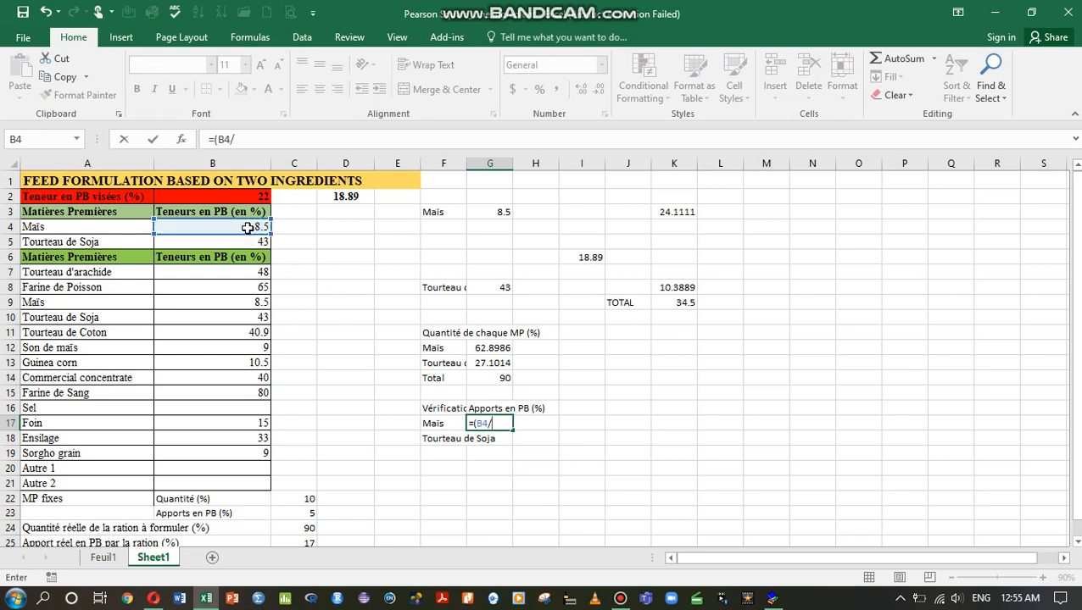
text(100)*)
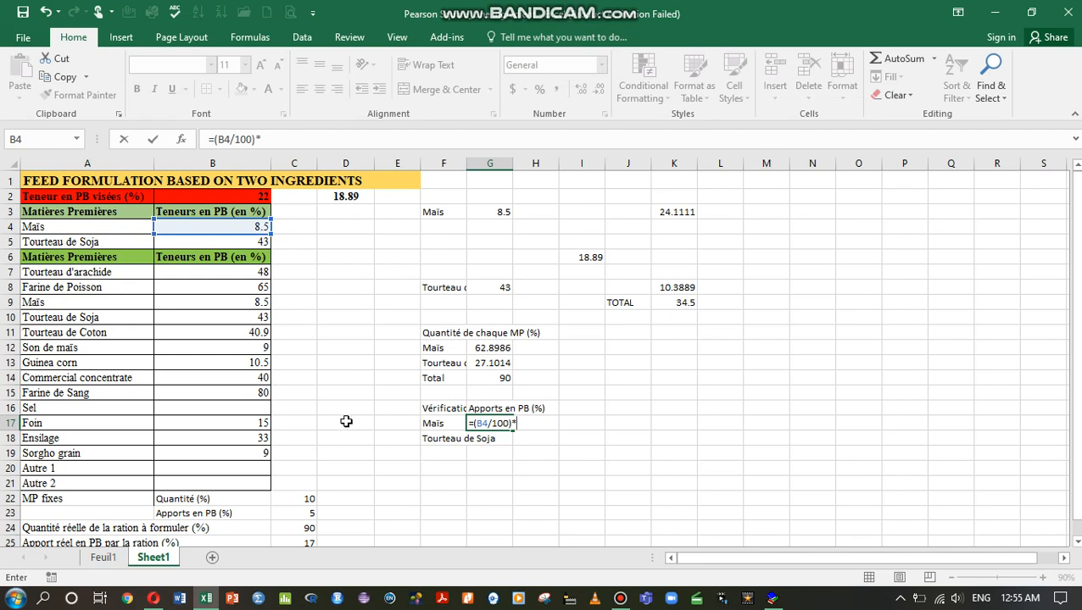
click(294, 528)
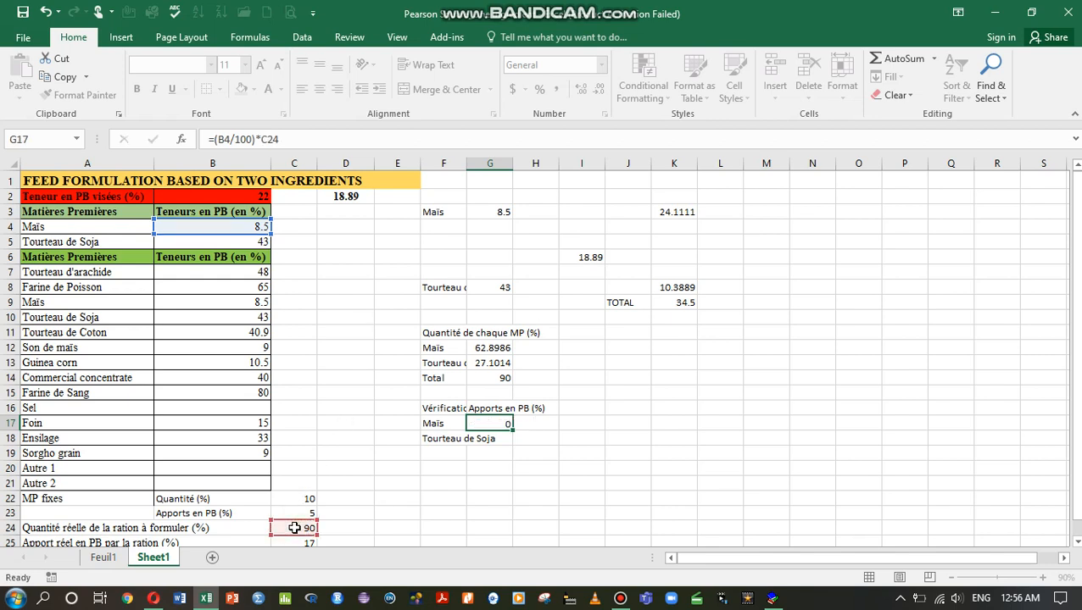
key(Return)
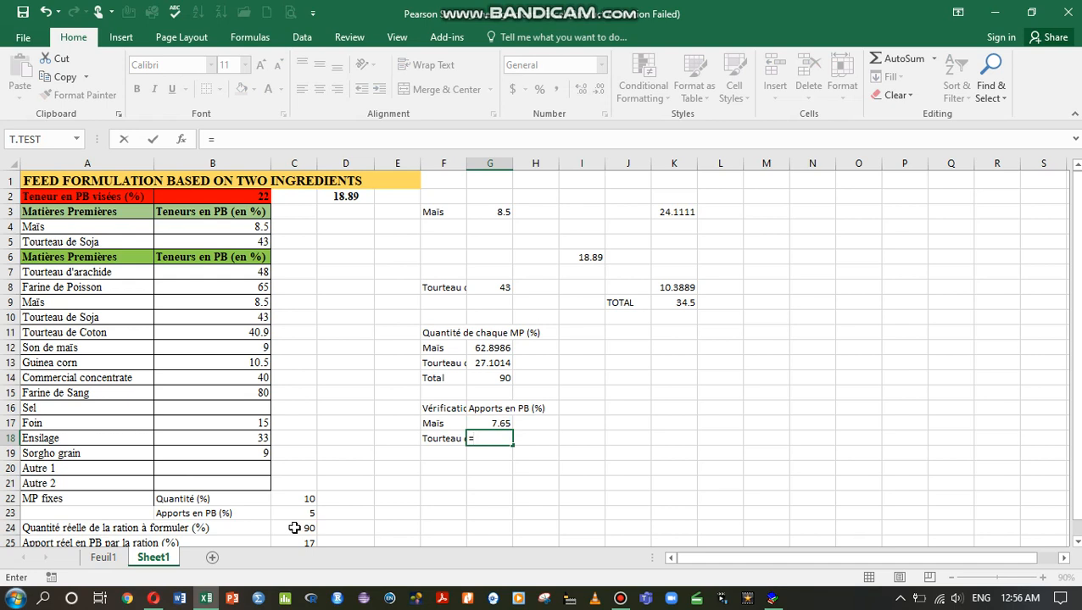
Step: Correct the maize contribution formula in G17 to use the maize quantity, =(B4/100)*G12
key(BackSpace)
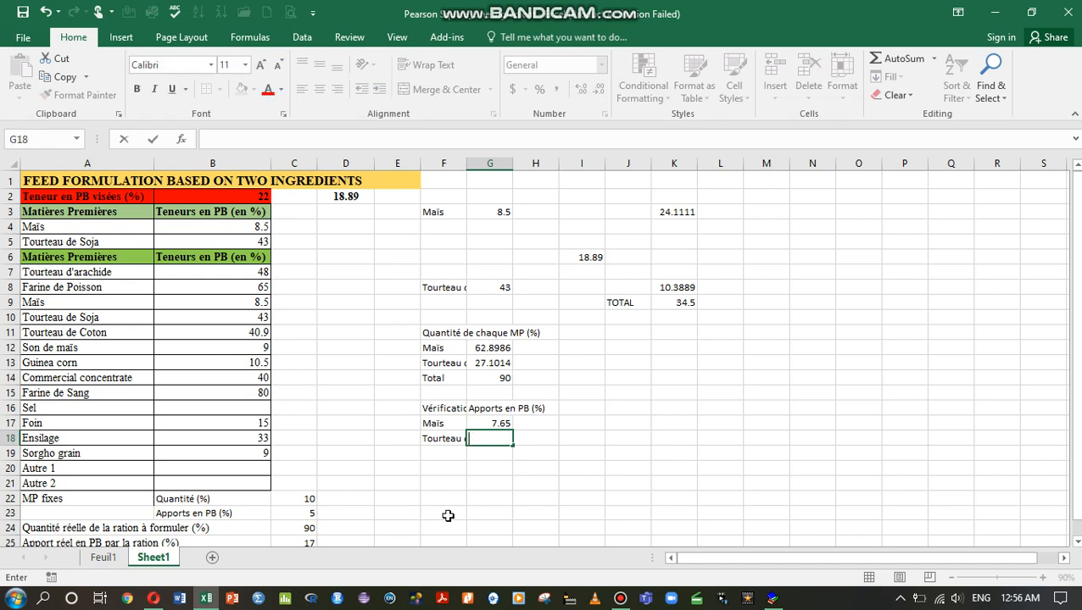
double_click(492, 426)
key(BackSpace)
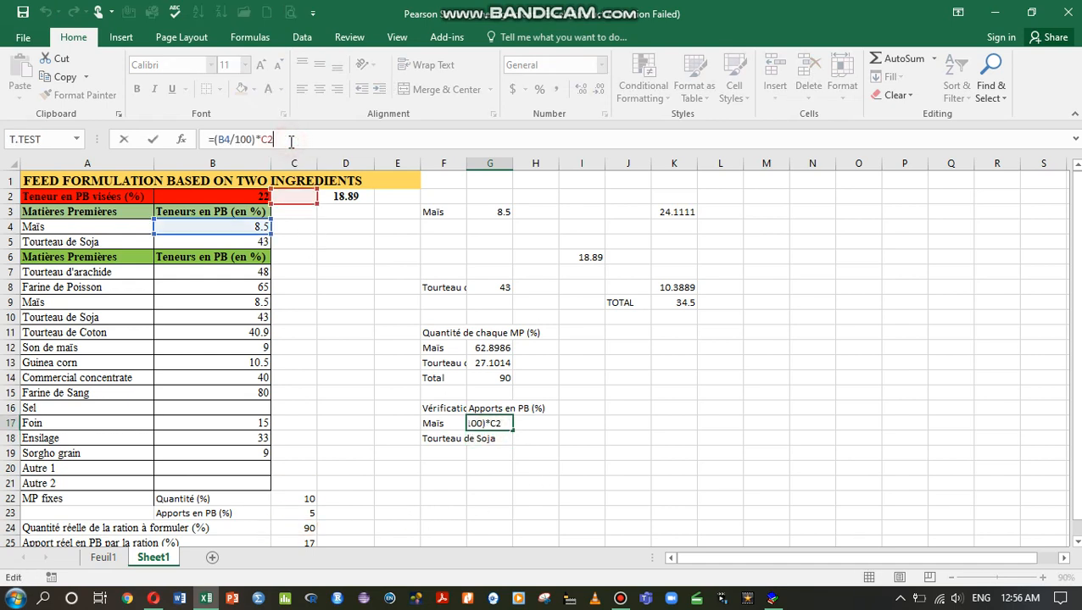
key(BackSpace)
key(BackSpace)
click(489, 348)
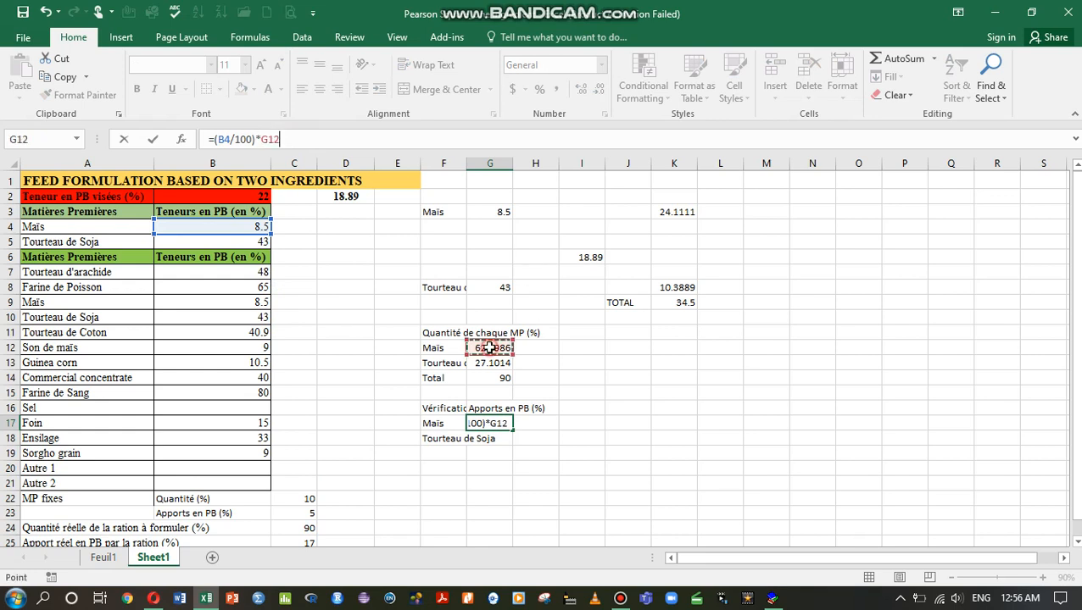
key(Return)
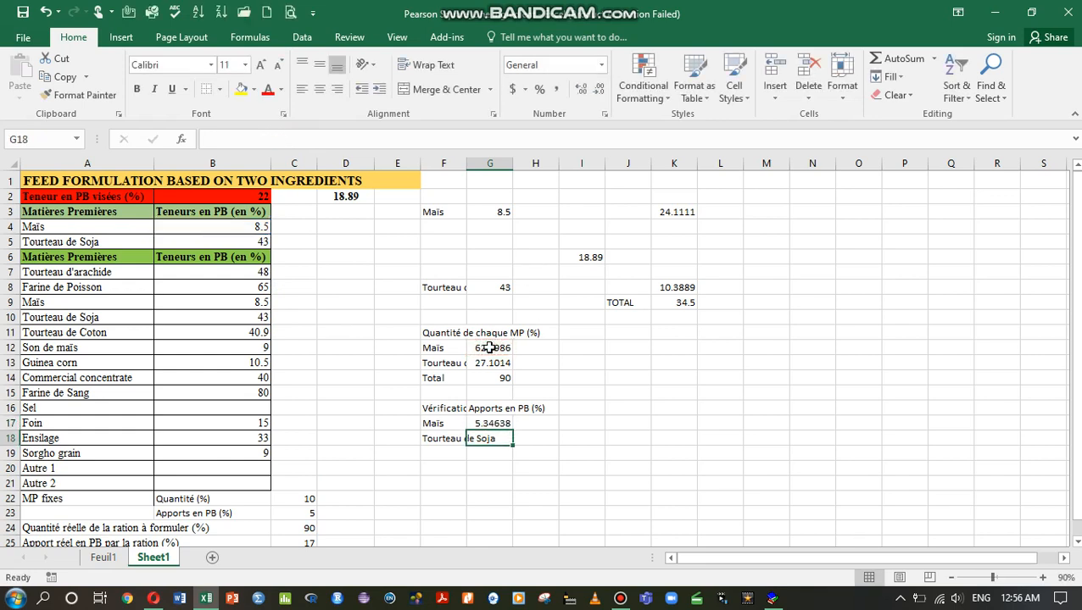
Step: Calculate the soybean meal PB contribution in G18 from its PB content and quantity, =(B5/100)*G13
text(=()
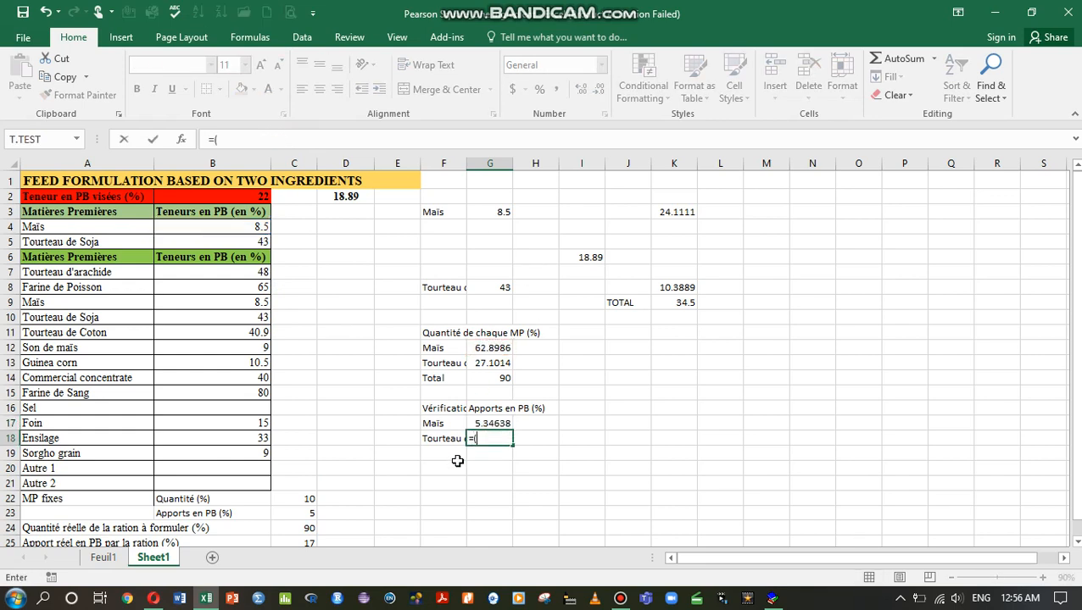
click(256, 244)
text(/100)
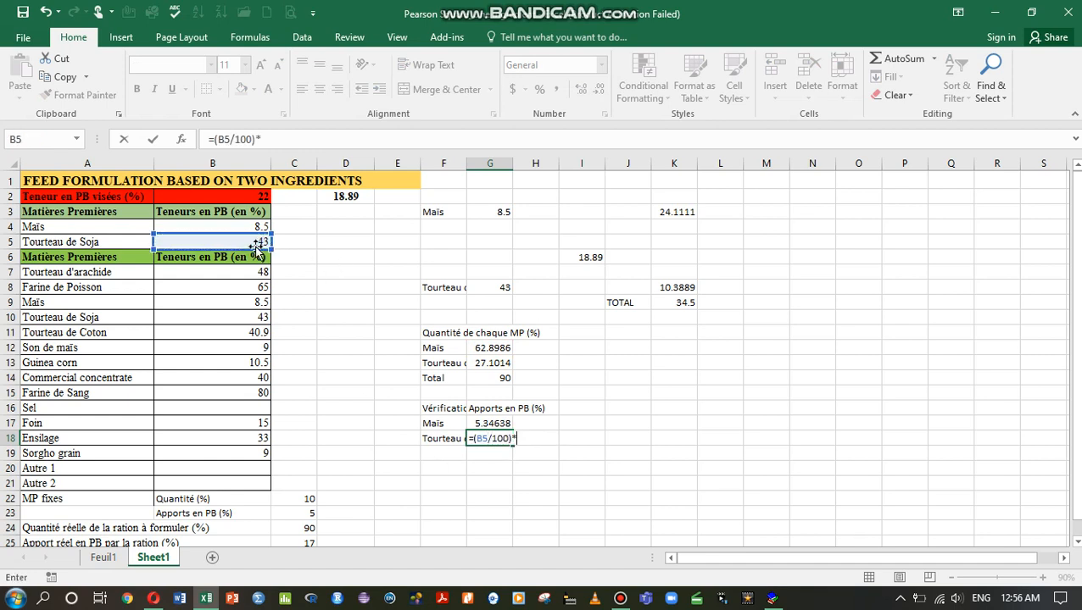
text()*)
click(490, 363)
key(Return)
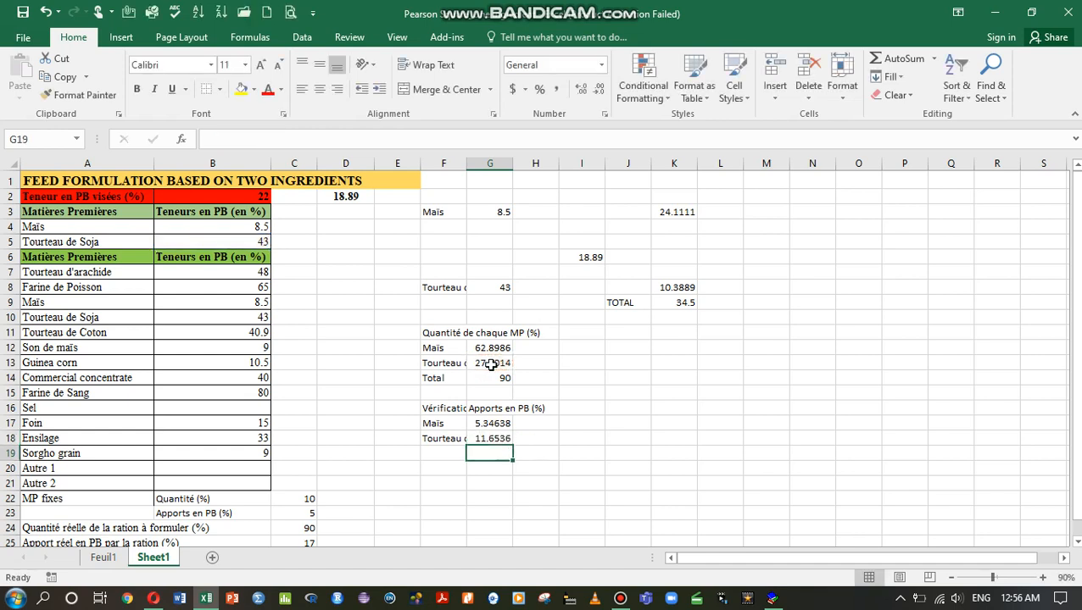
Step: Sum both PB contributions in G19 with =G17+G18 and label the row Total in F19
text(=)
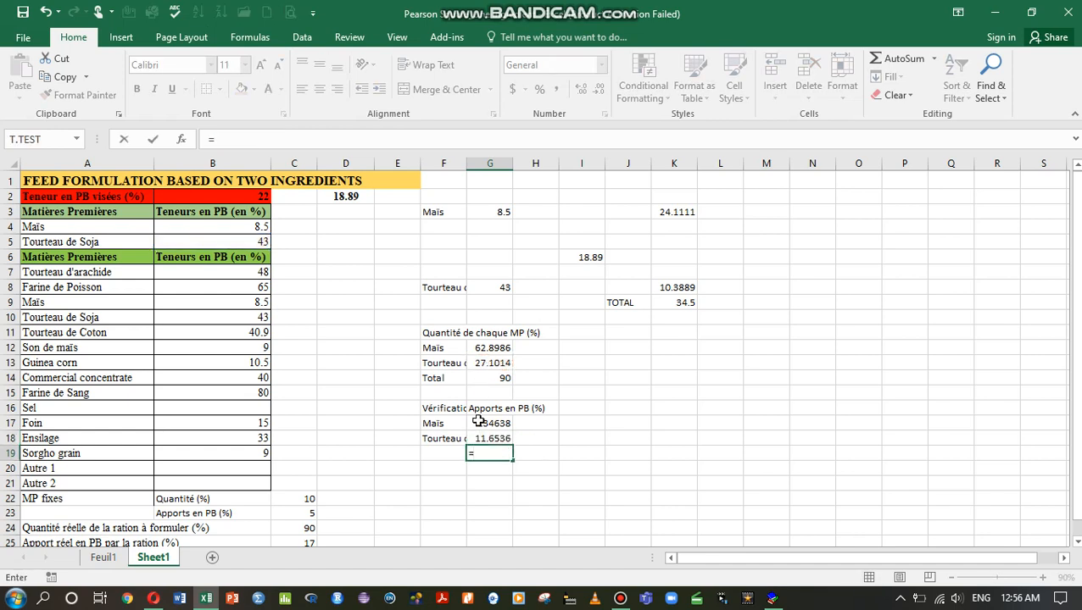
click(481, 423)
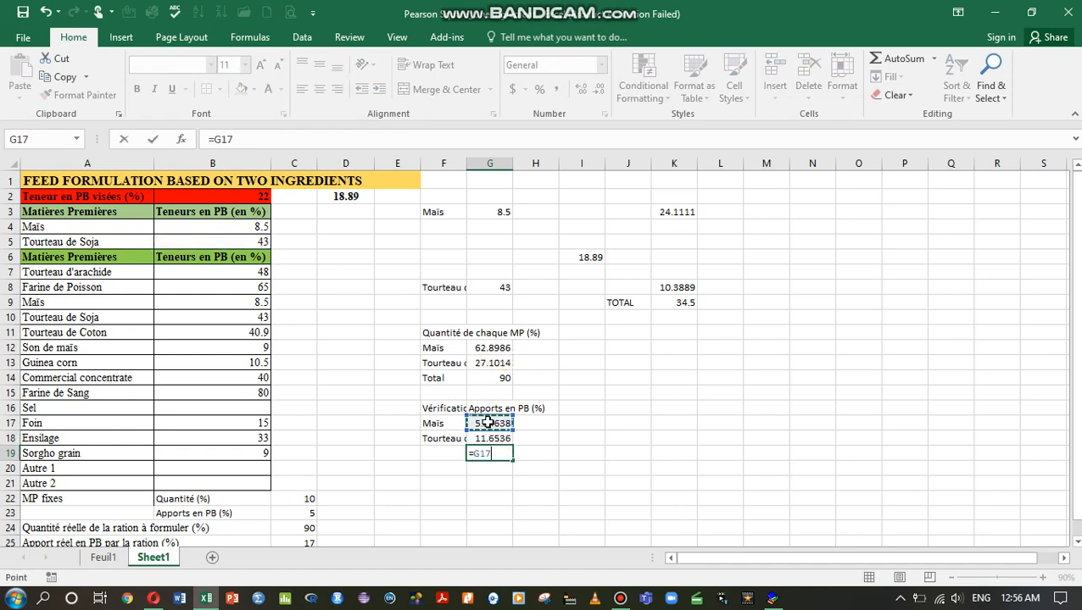
text(+)
click(496, 438)
key(Return)
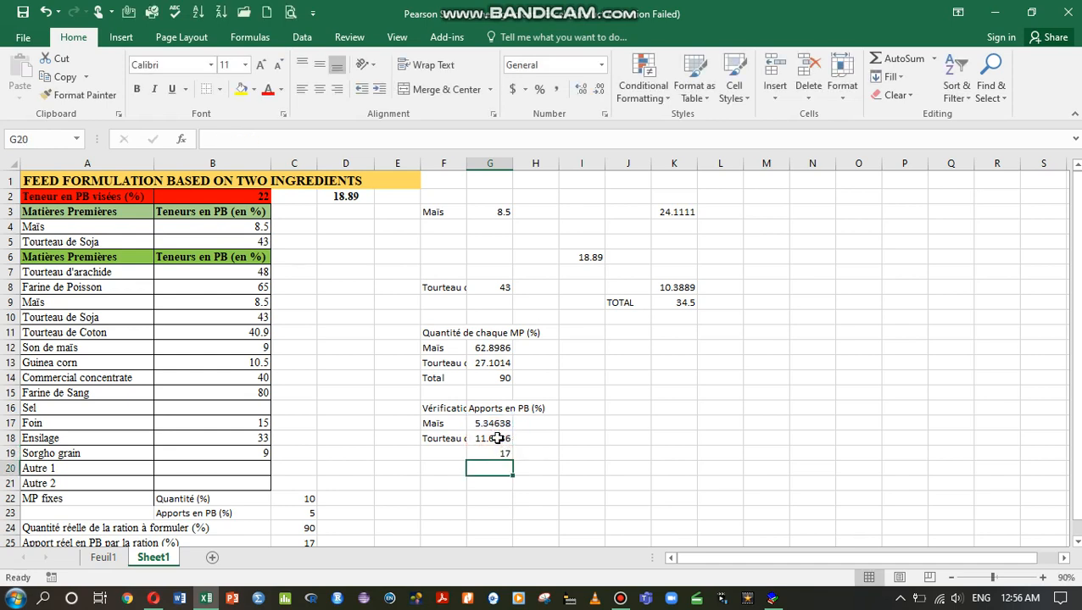
click(498, 454)
click(459, 454)
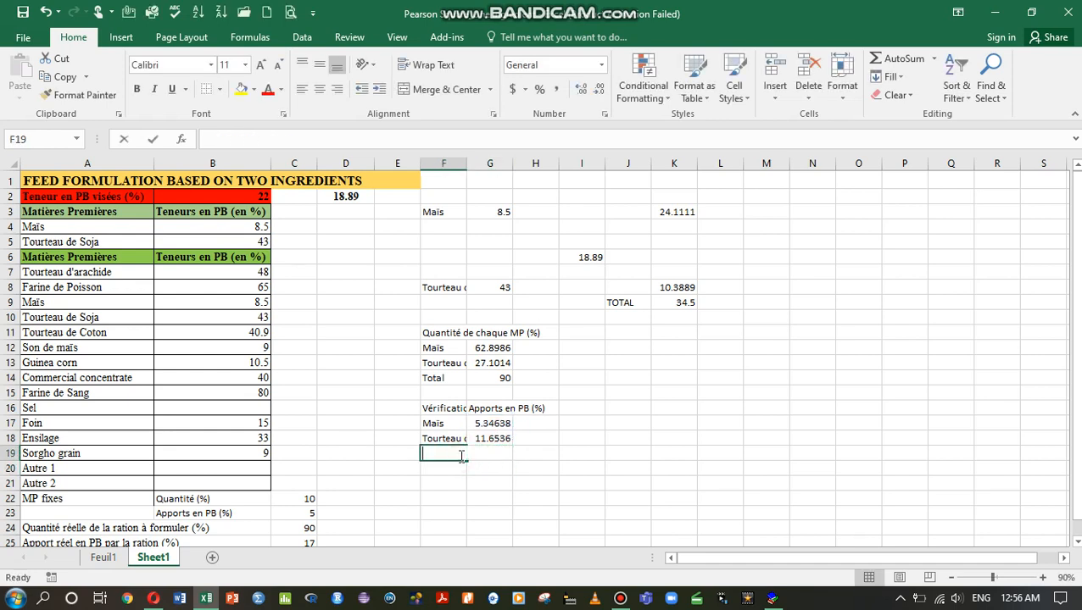
text(Total)
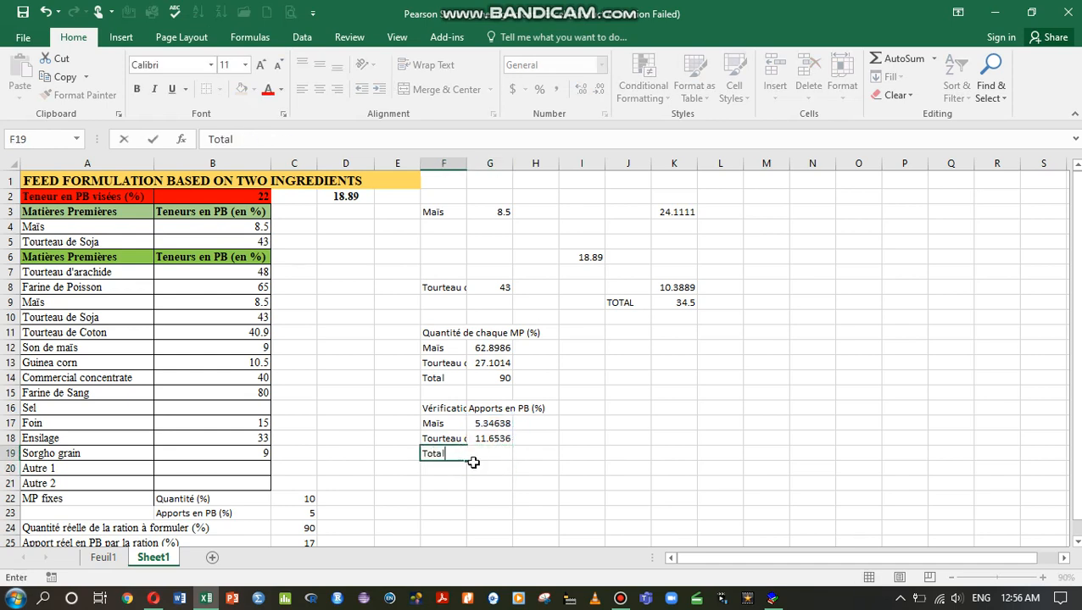
Step: Highlight the contributions' Total row, F19:G19, with yellow fill
click(471, 456)
click(445, 456)
drag(473, 455, 496, 455)
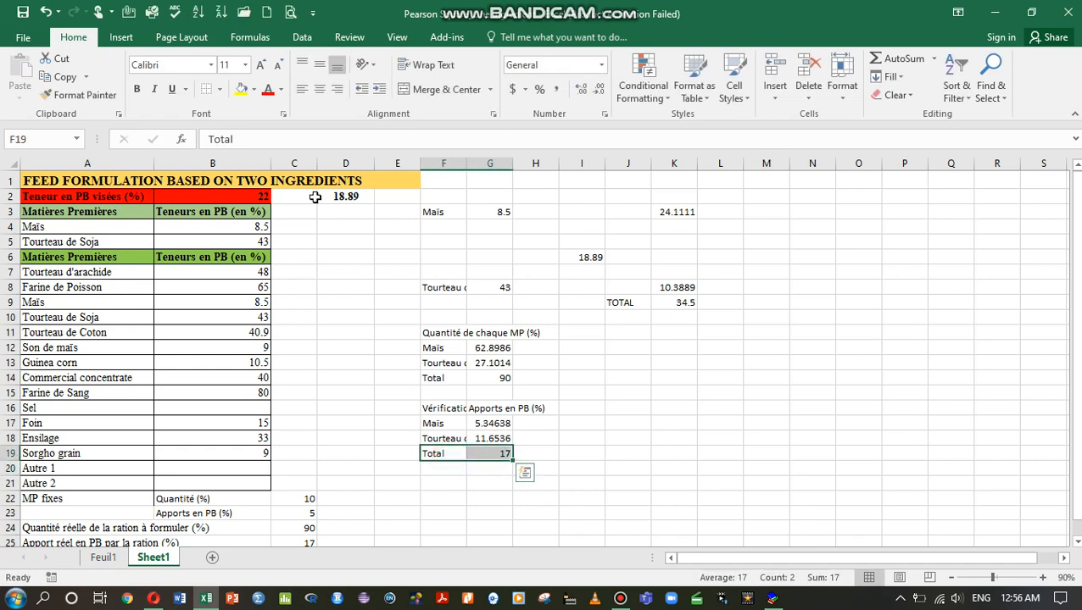
click(242, 89)
Step: Highlight B25:C25 in the row for the ration's actual PB contribution with yellow fill
mouse_move(288, 541)
mouse_down()
mouse_move(205, 543)
mouse_move(292, 547)
mouse_up()
click(205, 543)
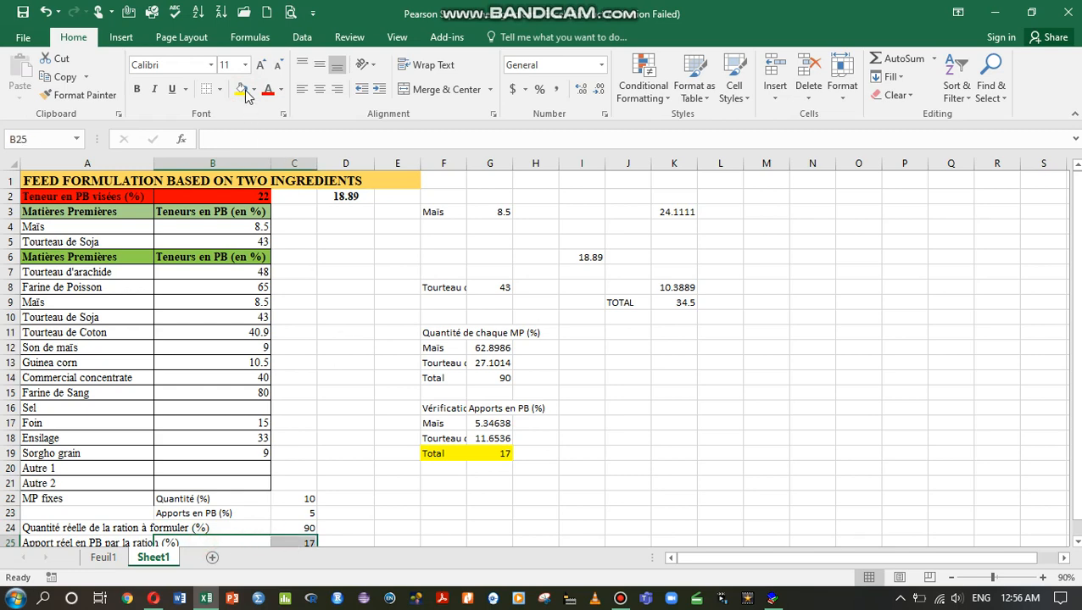
click(242, 89)
scroll(396, 346, down, 4)
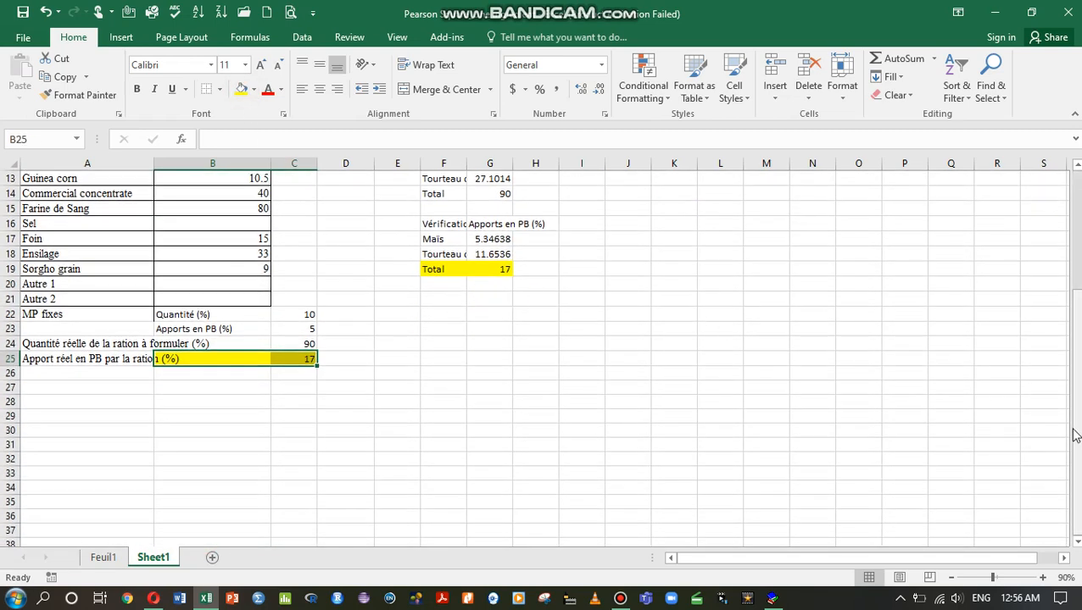
drag(1075, 434, 1074, 419)
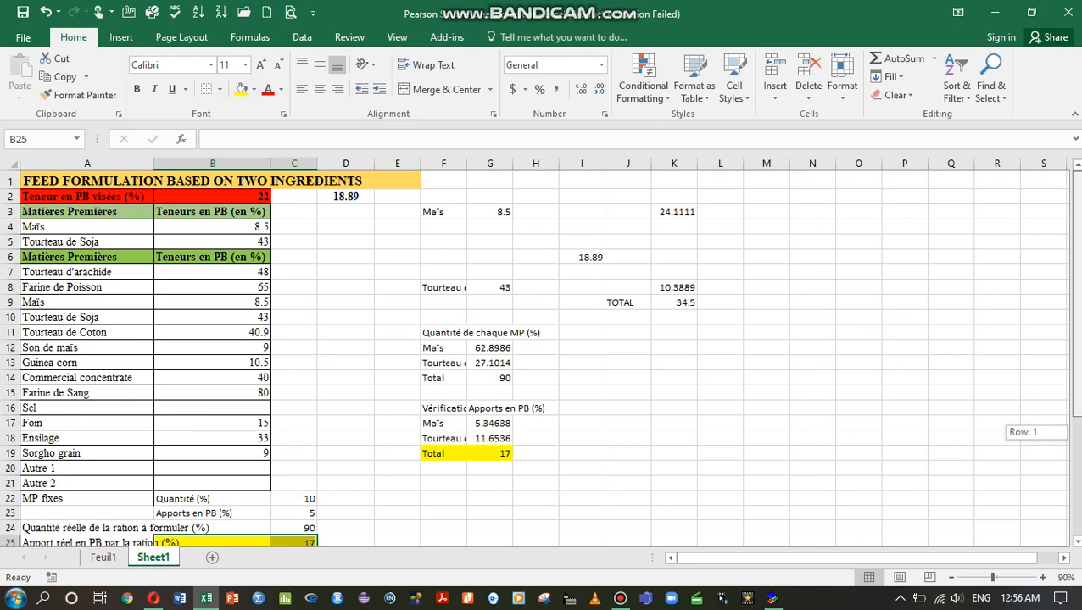
Step: Highlight the fixed ingredients' PB contribution in B23:C23 with yellow fill and select the PB target in B2
click(346, 196)
click(294, 541)
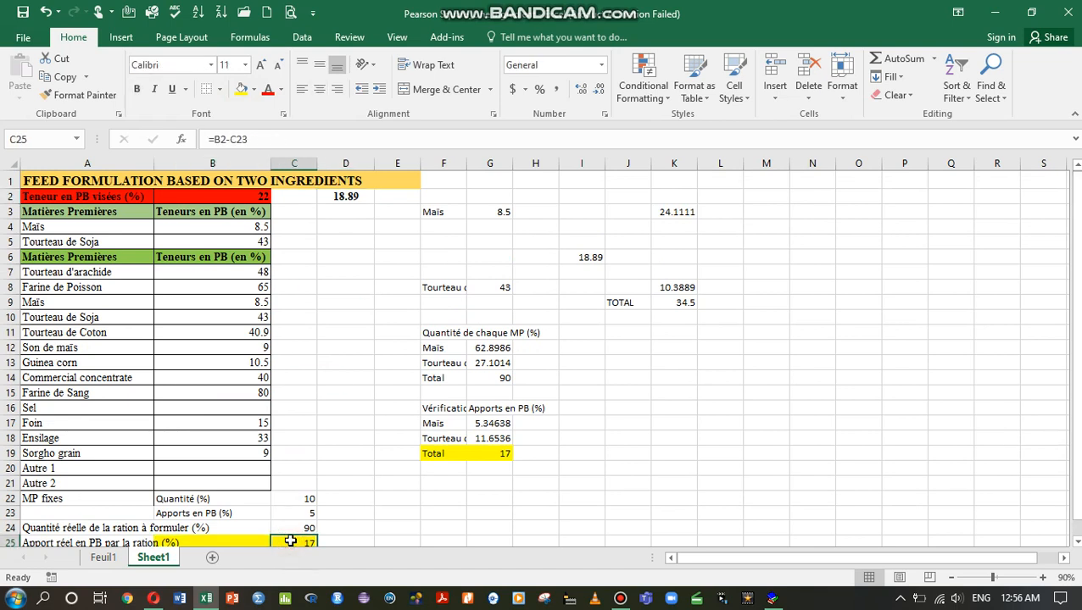
drag(302, 513, 205, 513)
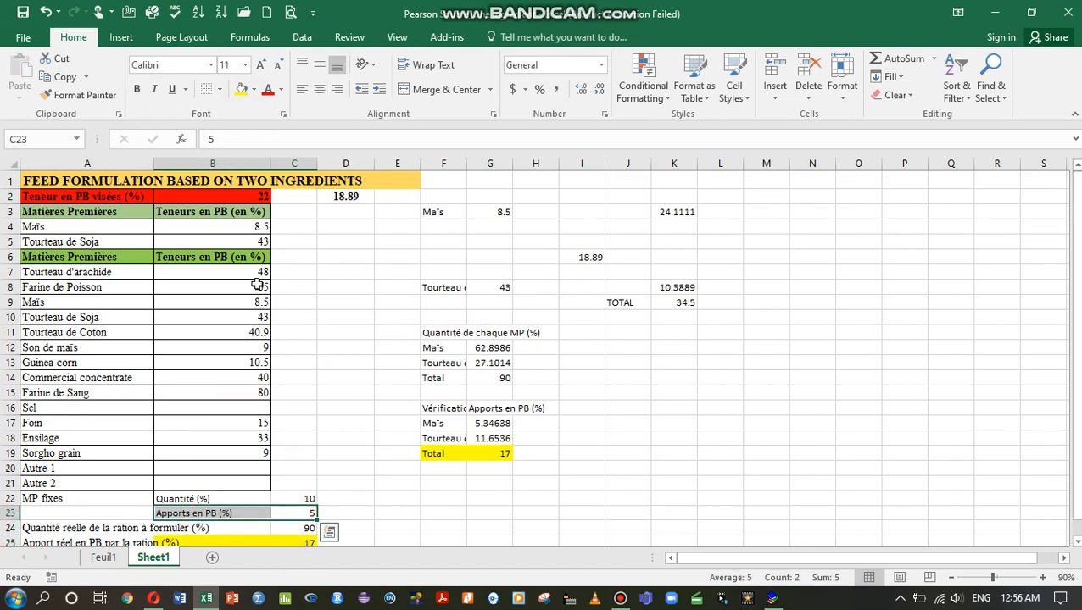
click(241, 89)
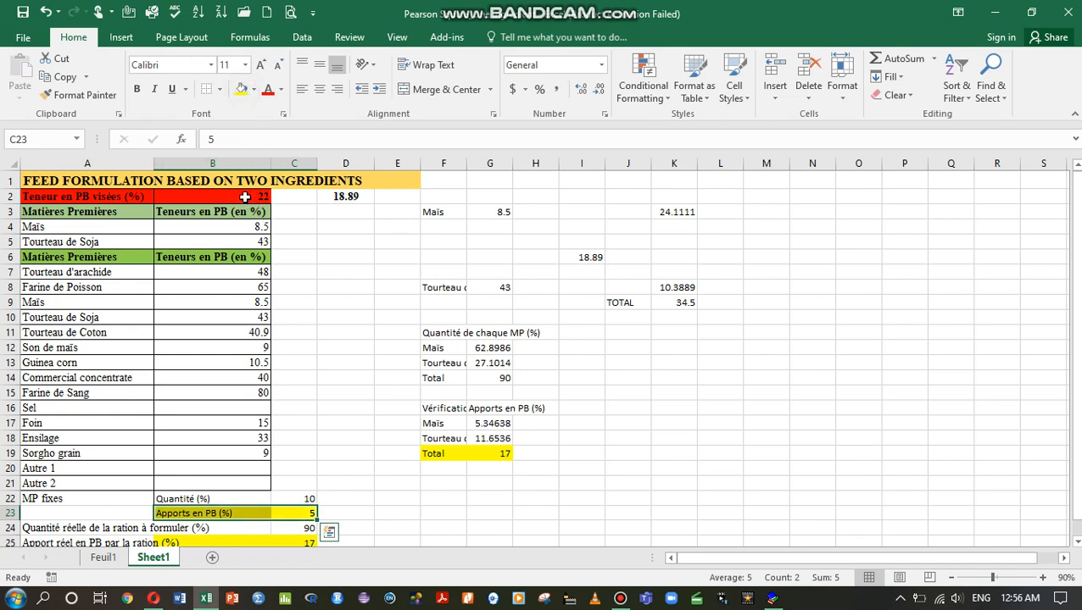
click(244, 196)
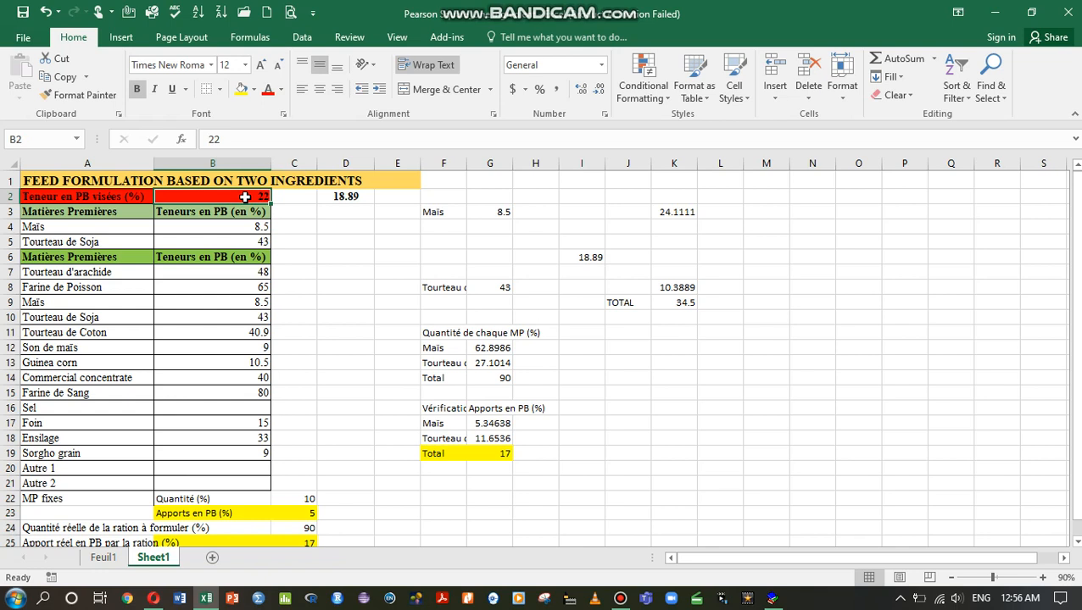